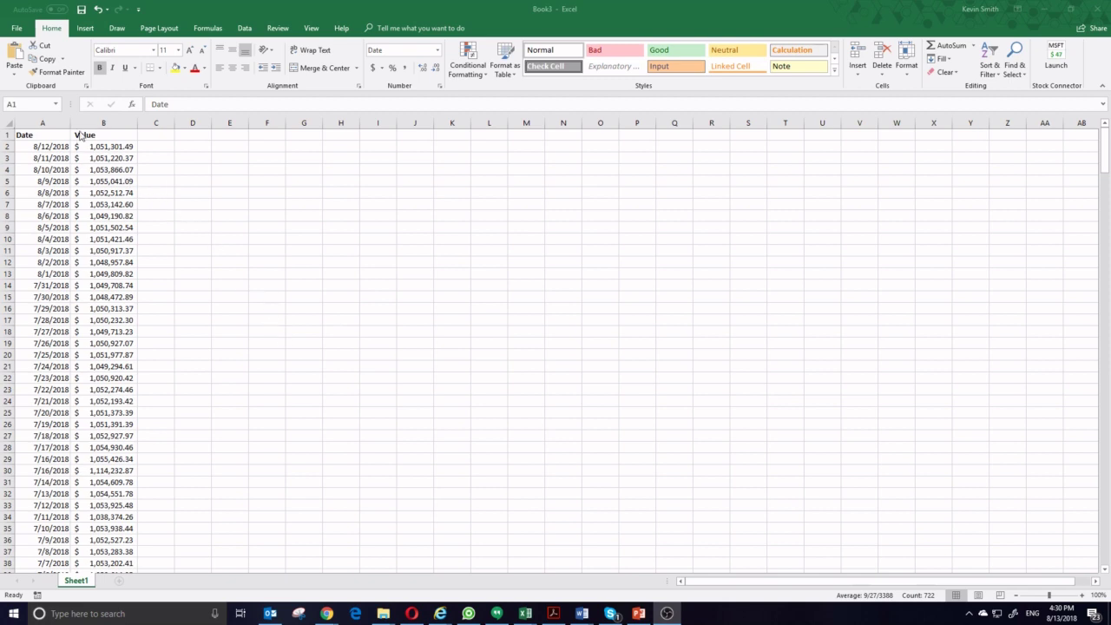
Insert a 2-D line chart from the Date and Value columns and shift it slightly toward the data.
key("ctrl+a")
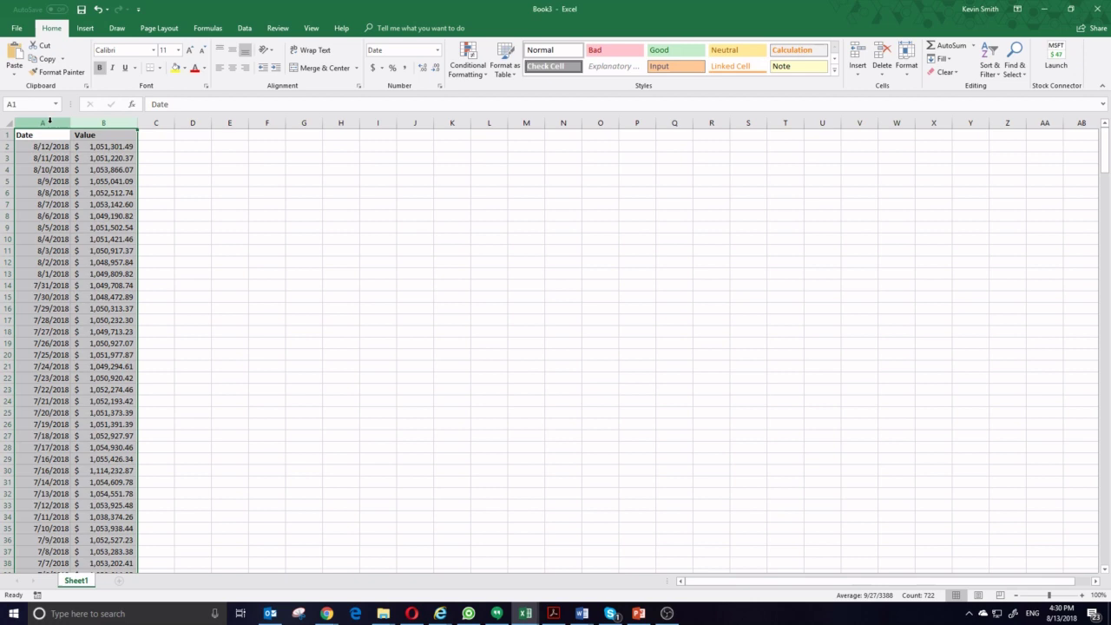
left_click(90, 31)
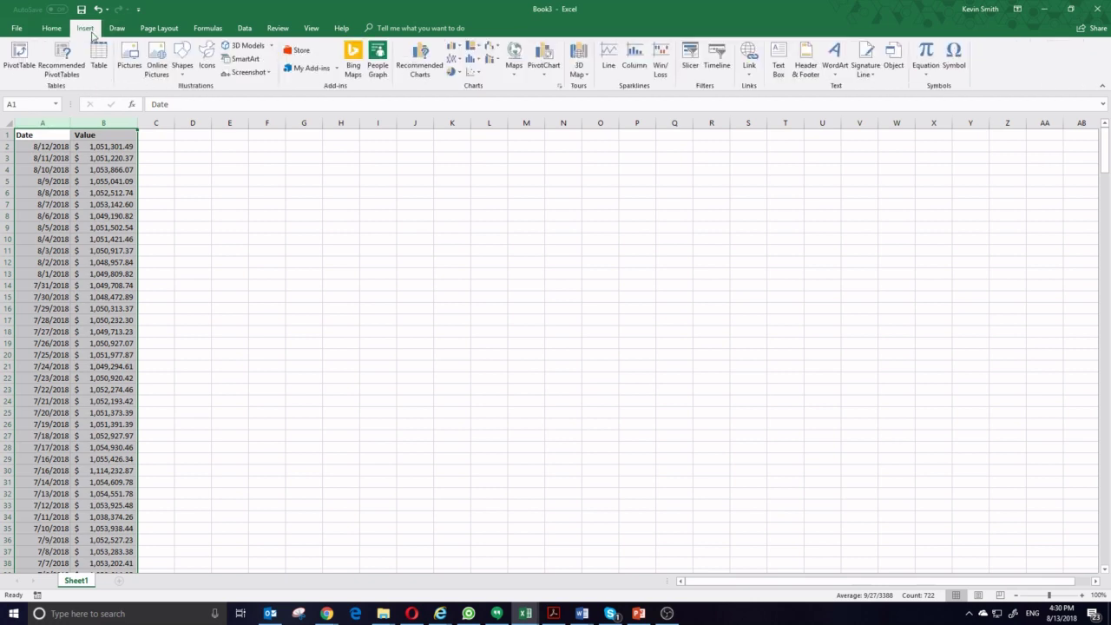
left_click(455, 59)
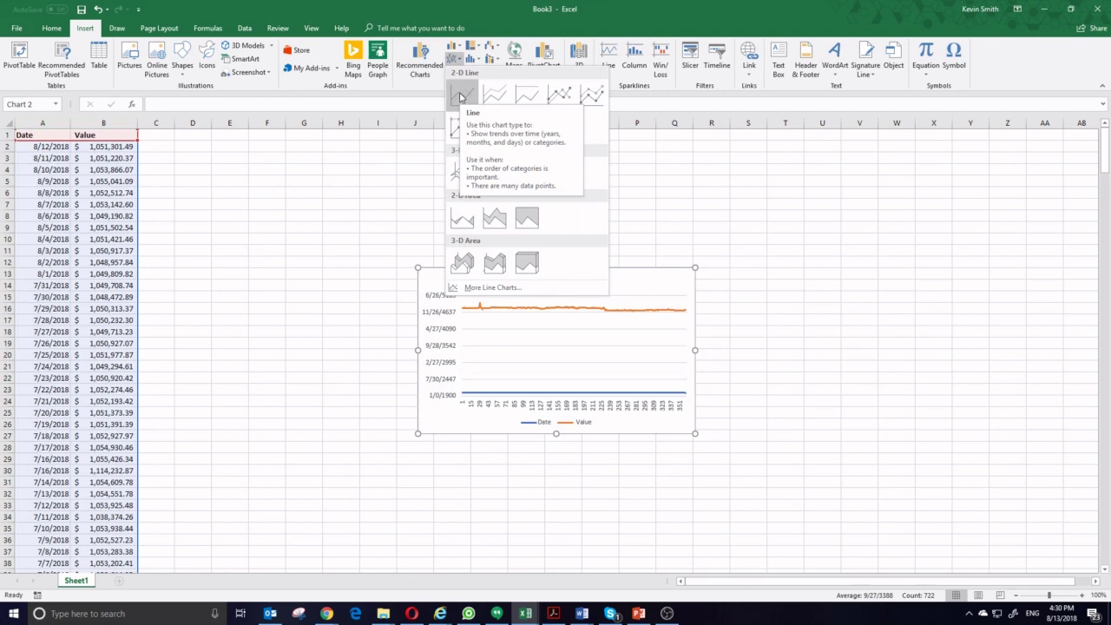
left_click(461, 98)
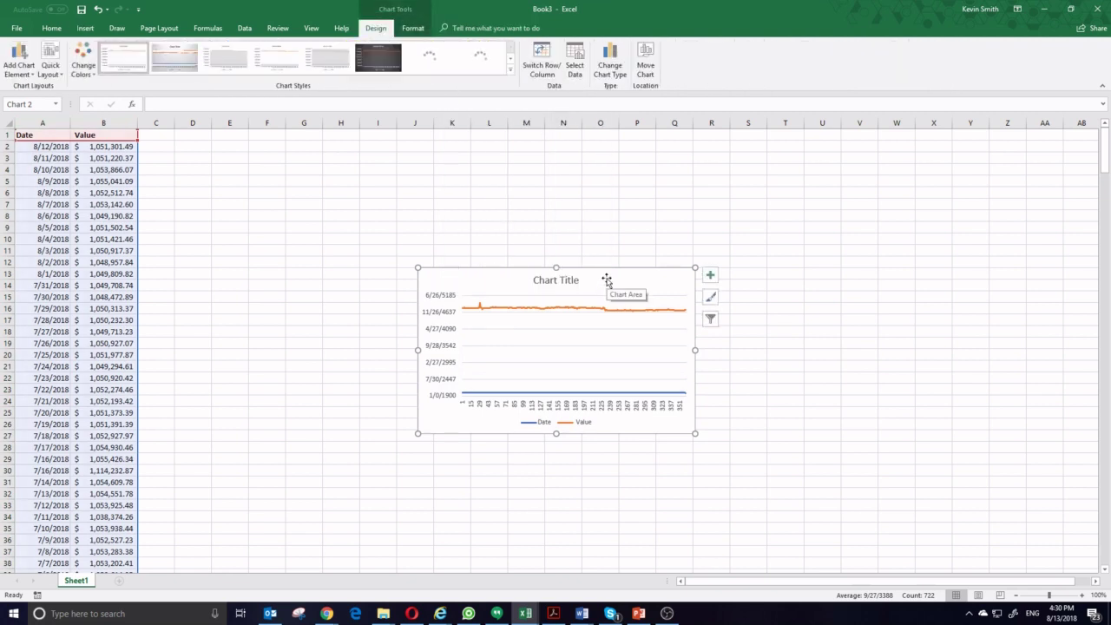
left_click_drag(650, 278, 581, 281)
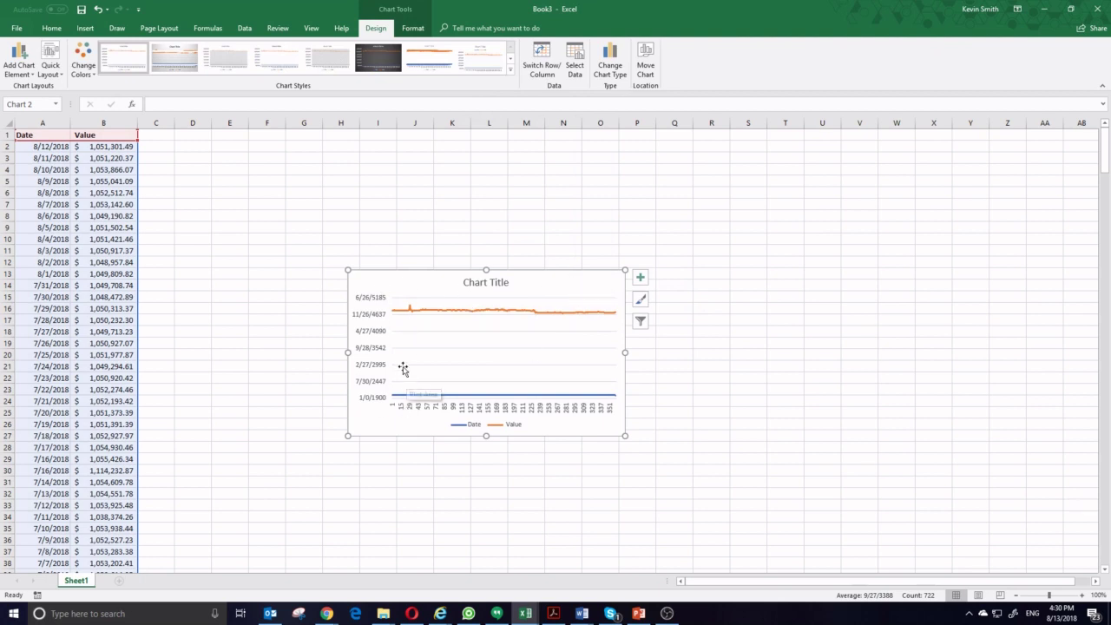
Open the chart's data source selection and exclude the Date series from the plotted series.
right_click(591, 280)
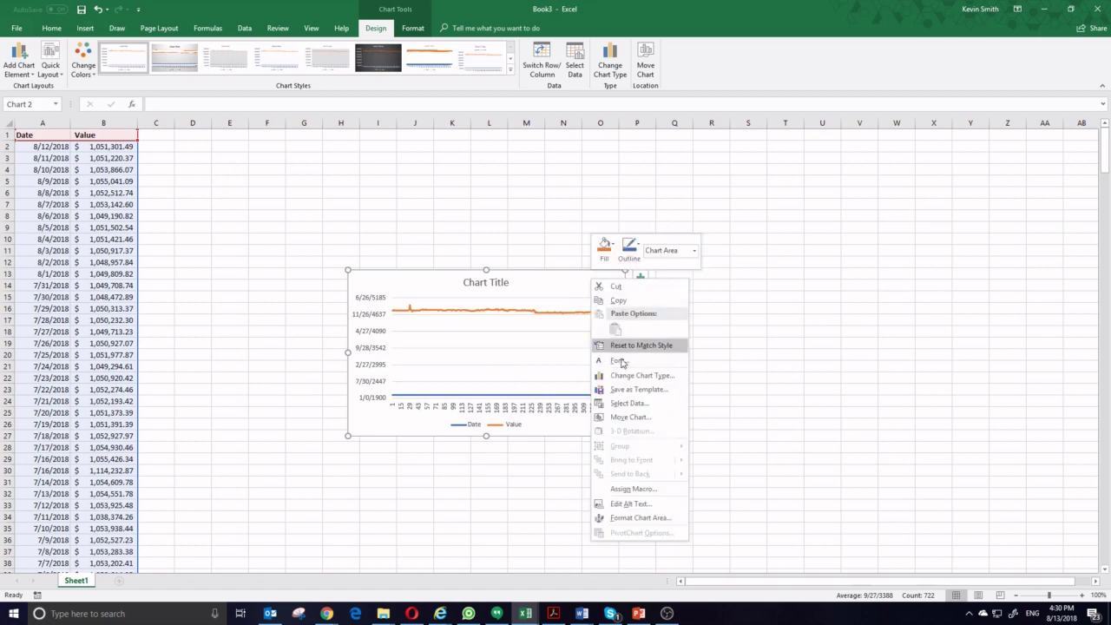
left_click(624, 404)
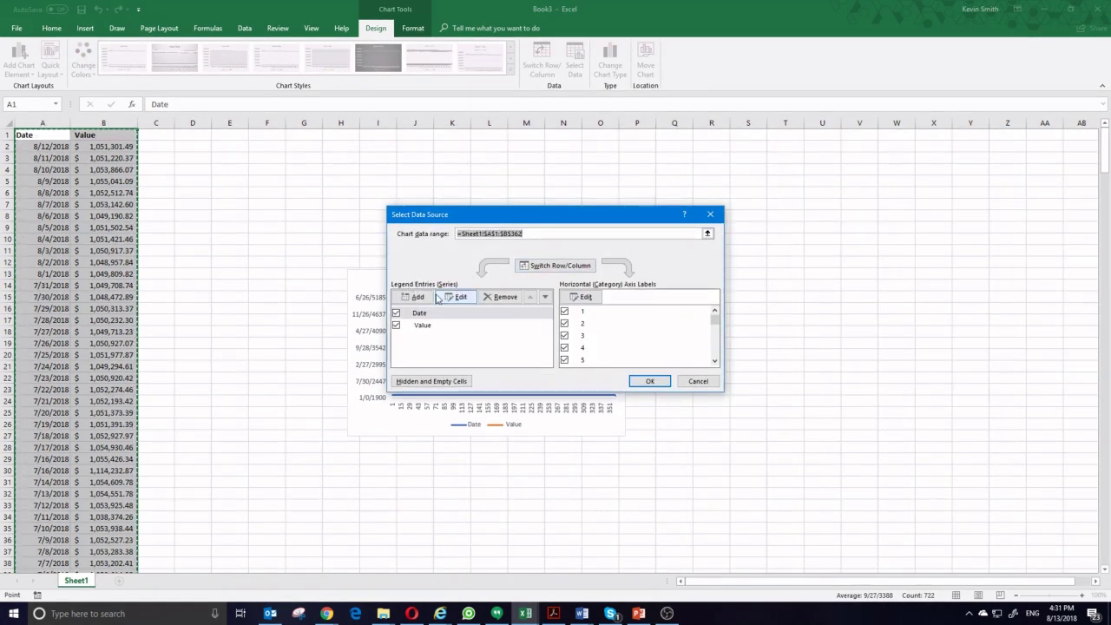
left_click_drag(489, 216, 722, 203)
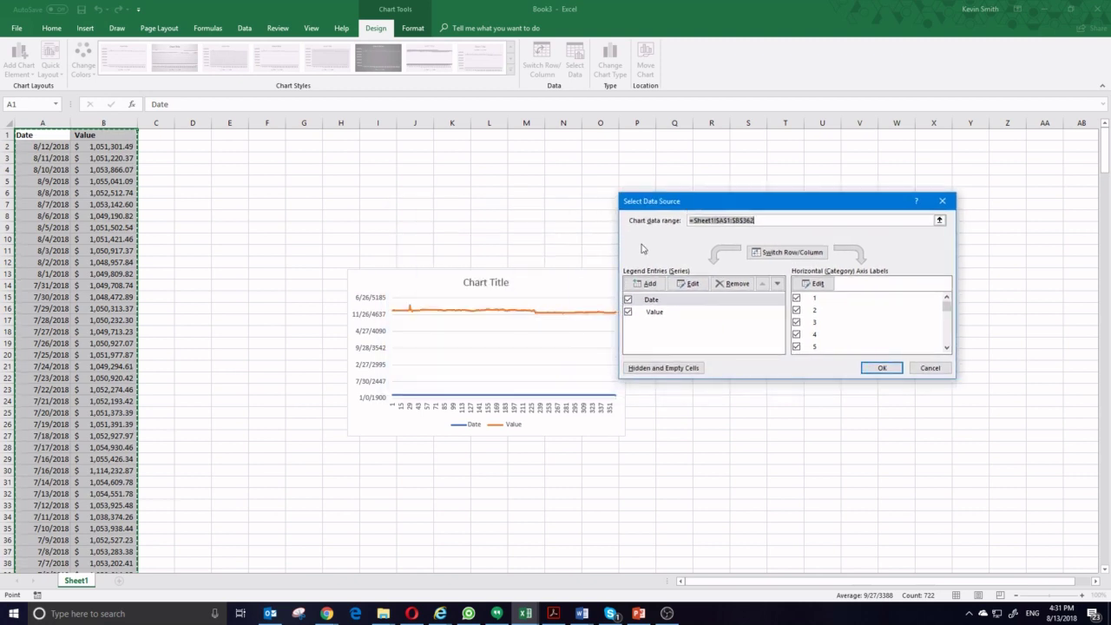
left_click(627, 301)
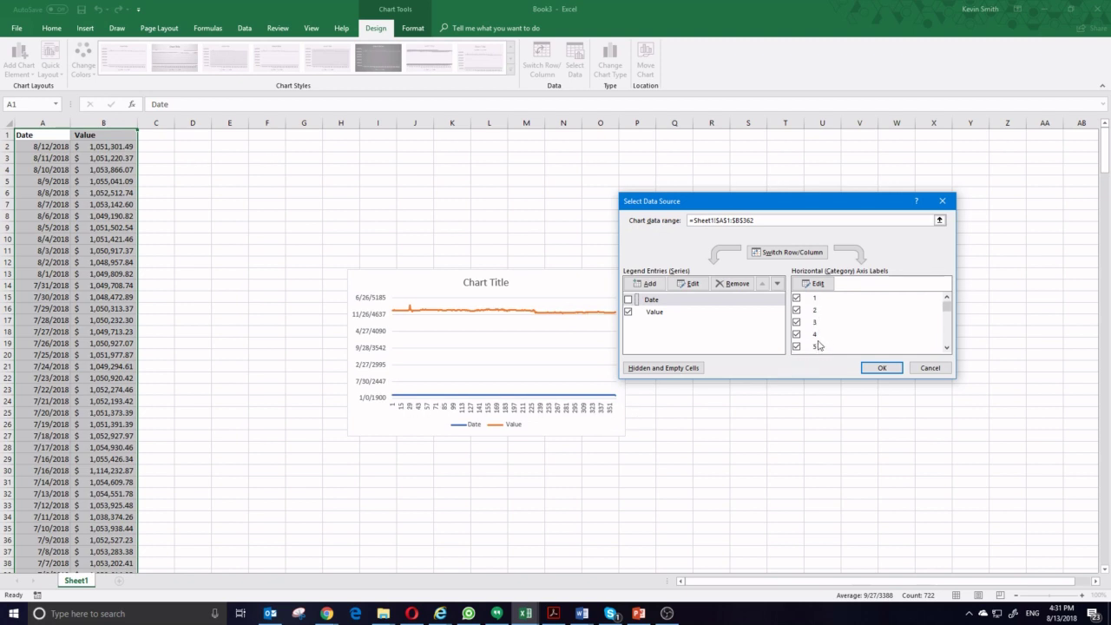
Set the chart's horizontal axis labels to column A of Sheet1 and apply the data source changes.
left_click(815, 285)
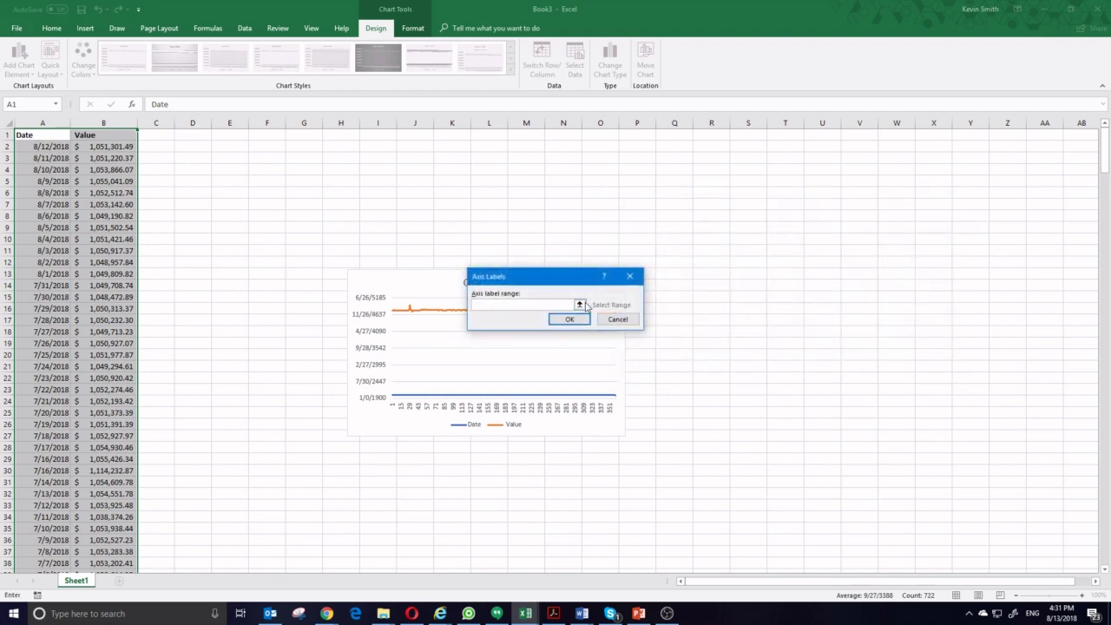
left_click(42, 123)
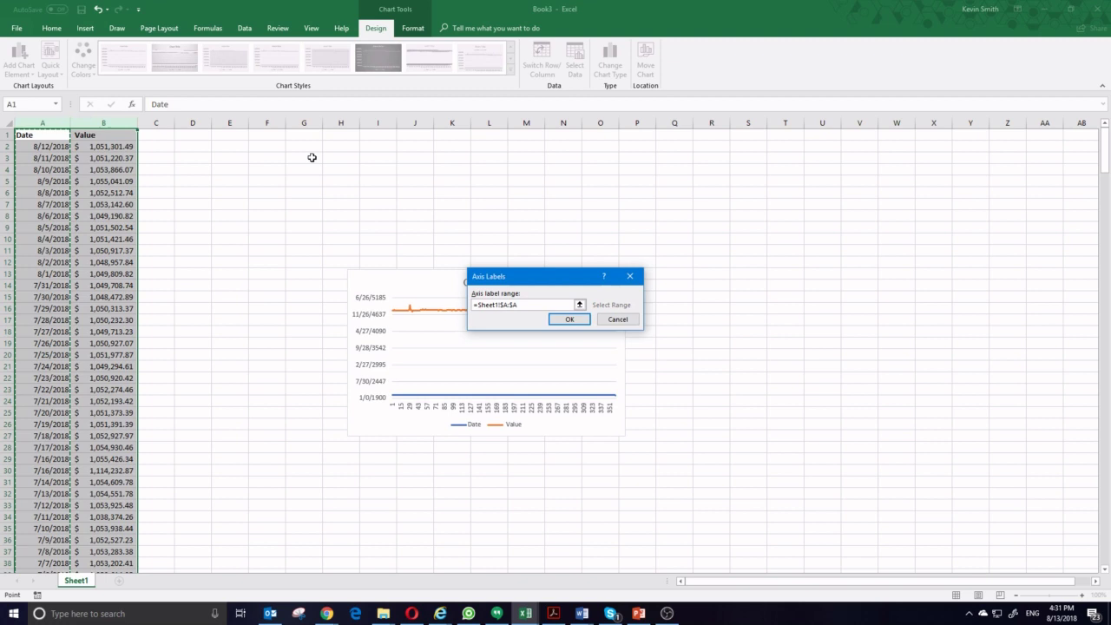
left_click(571, 320)
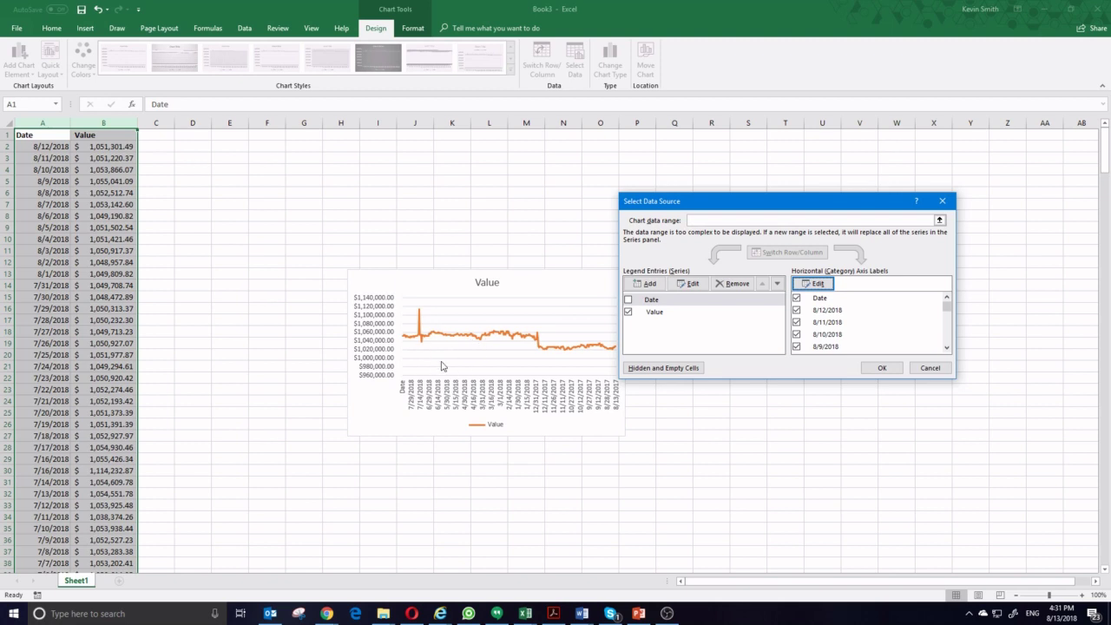
left_click_drag(714, 201, 780, 198)
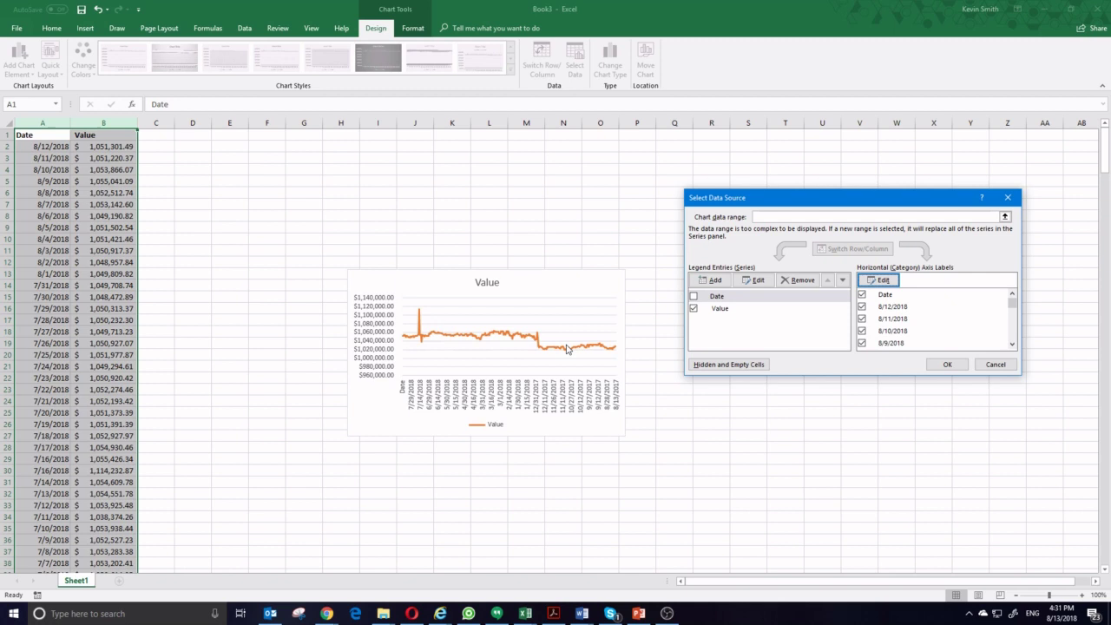
left_click(947, 364)
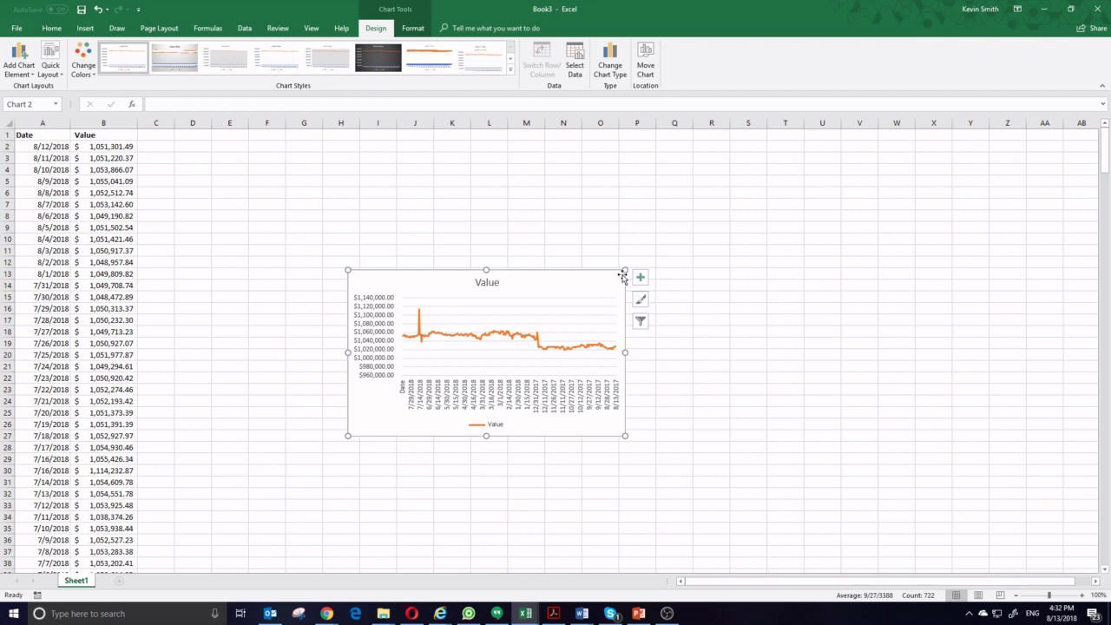
Enlarge the chart to span roughly columns E to S and rows 5 to 26.
left_click_drag(626, 269, 778, 174)
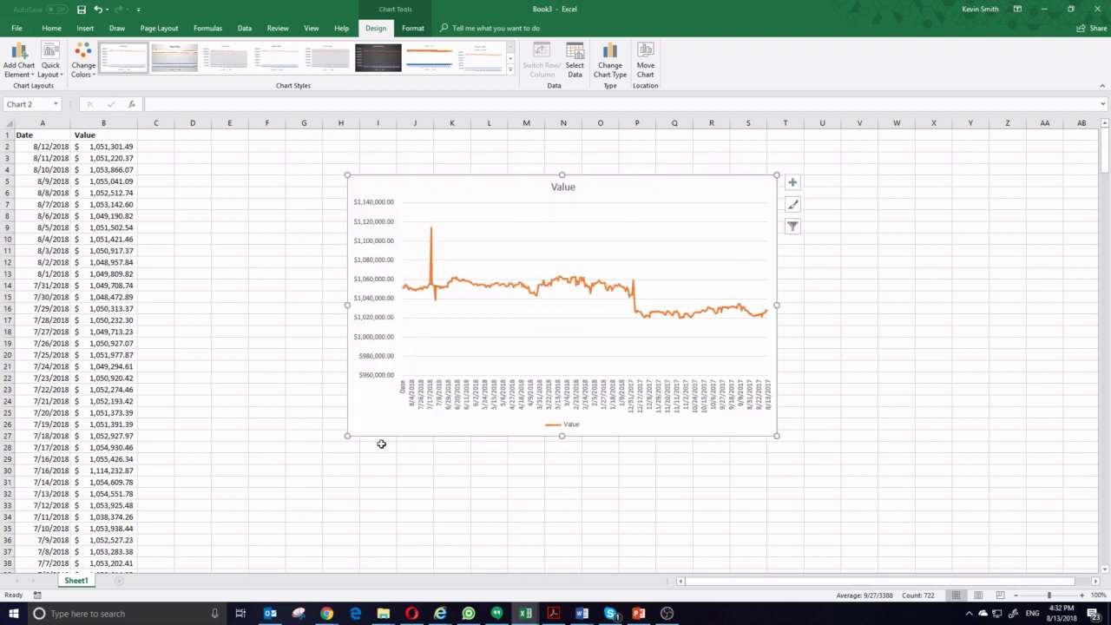
left_click_drag(349, 436, 215, 433)
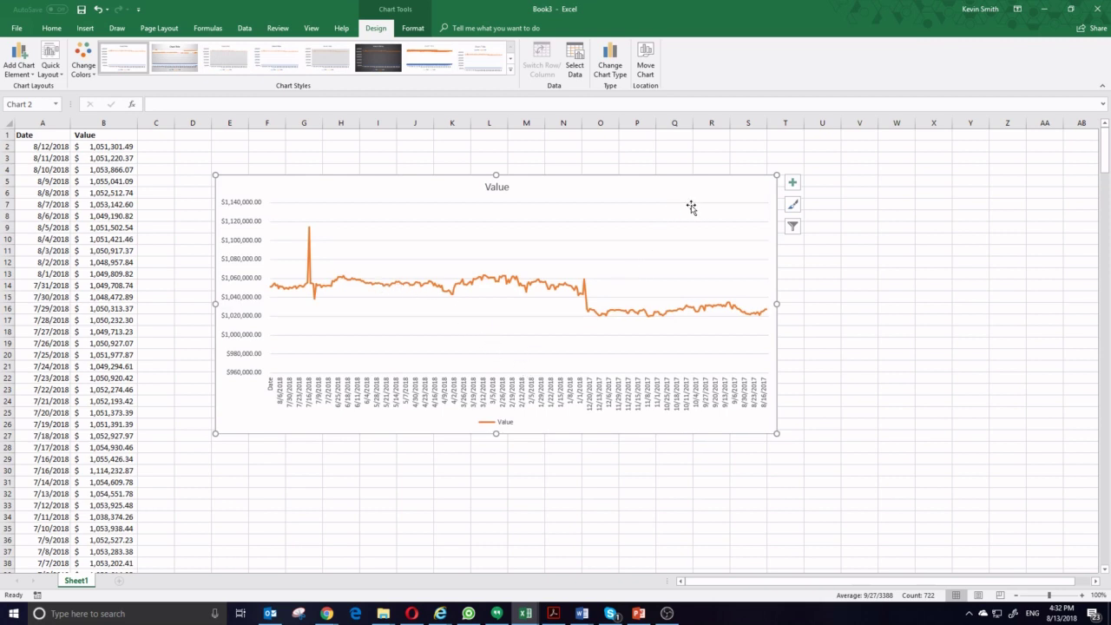
Open Word with a blank document and paste the portfolio value chart into it.
left_click(159, 612)
type("wo")
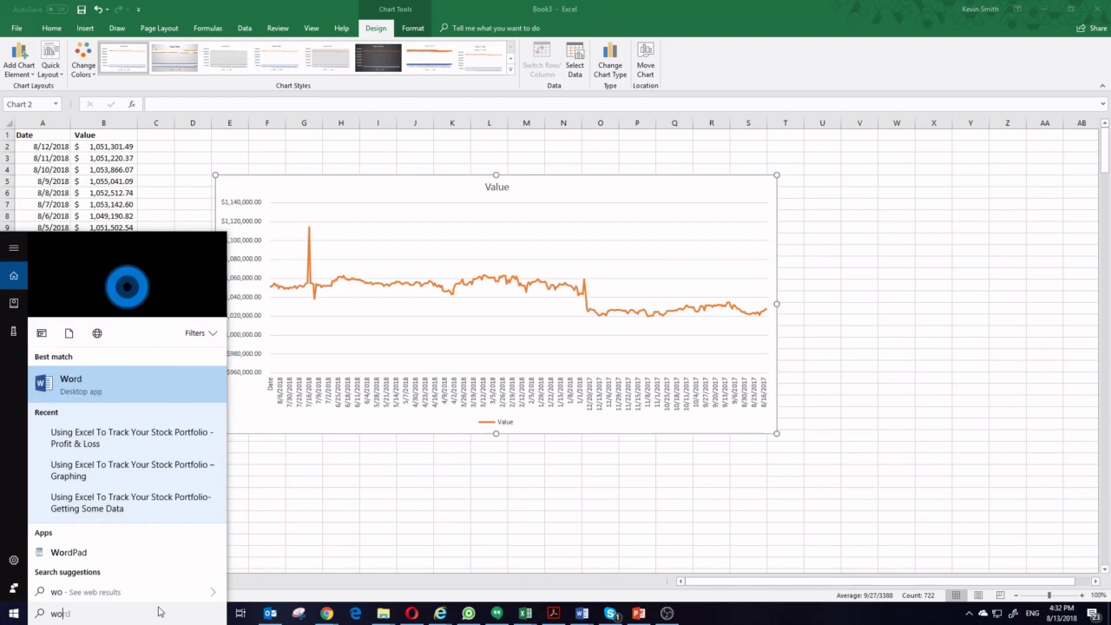
type("rd")
key("Return")
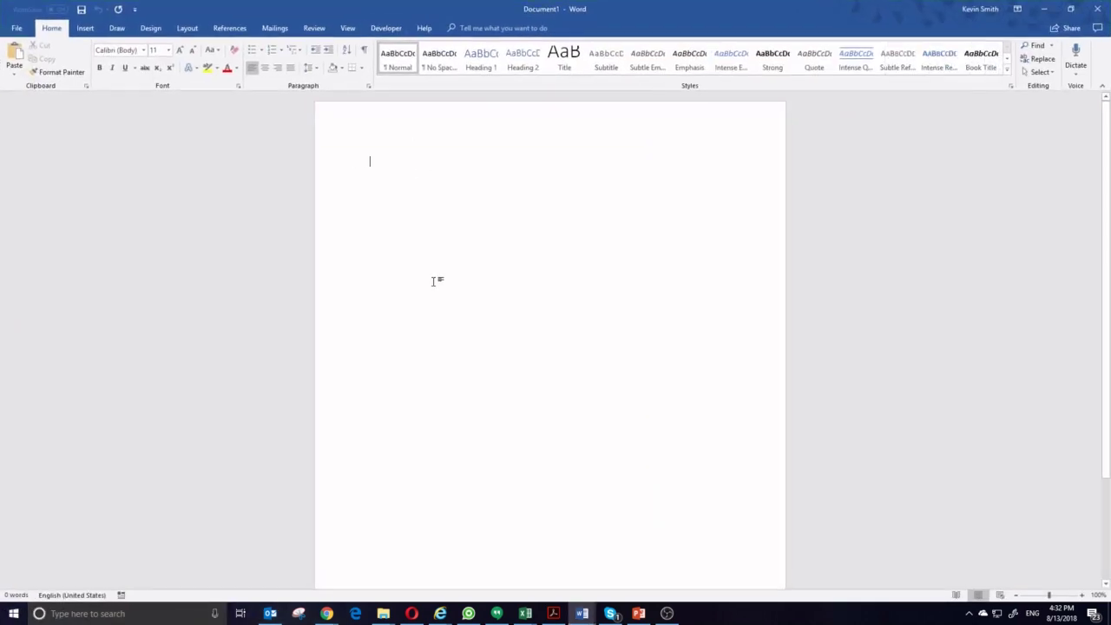
key("ctrl+v")
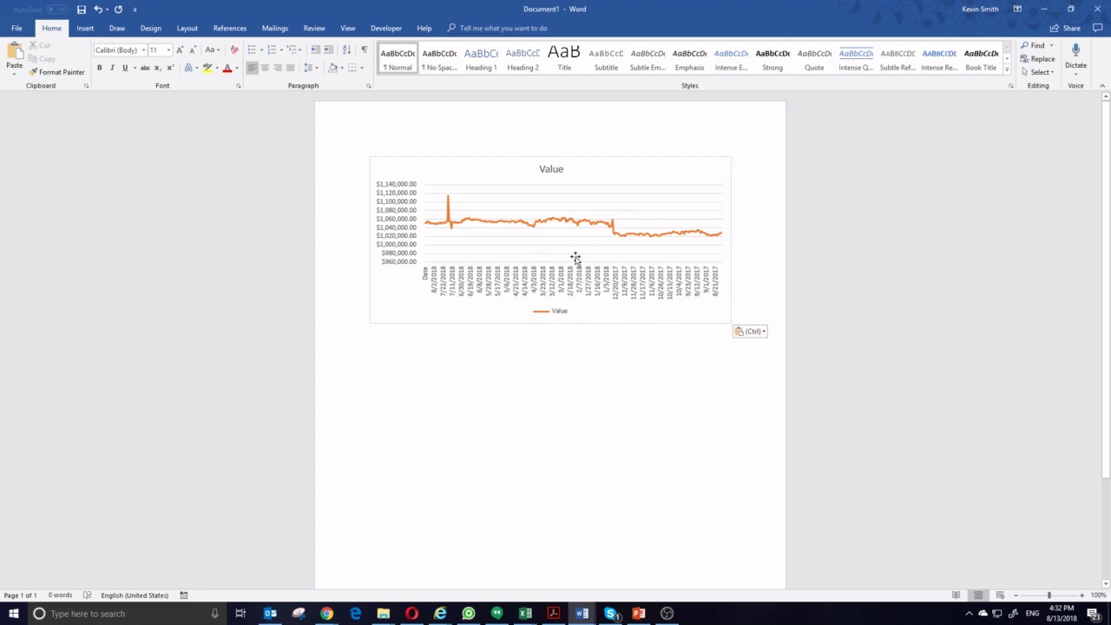
Switch to the My Daily Portfolio Values spreadsheet in Chrome and insert a chart from the DATE and VALUE columns.
key("alt+Tab")
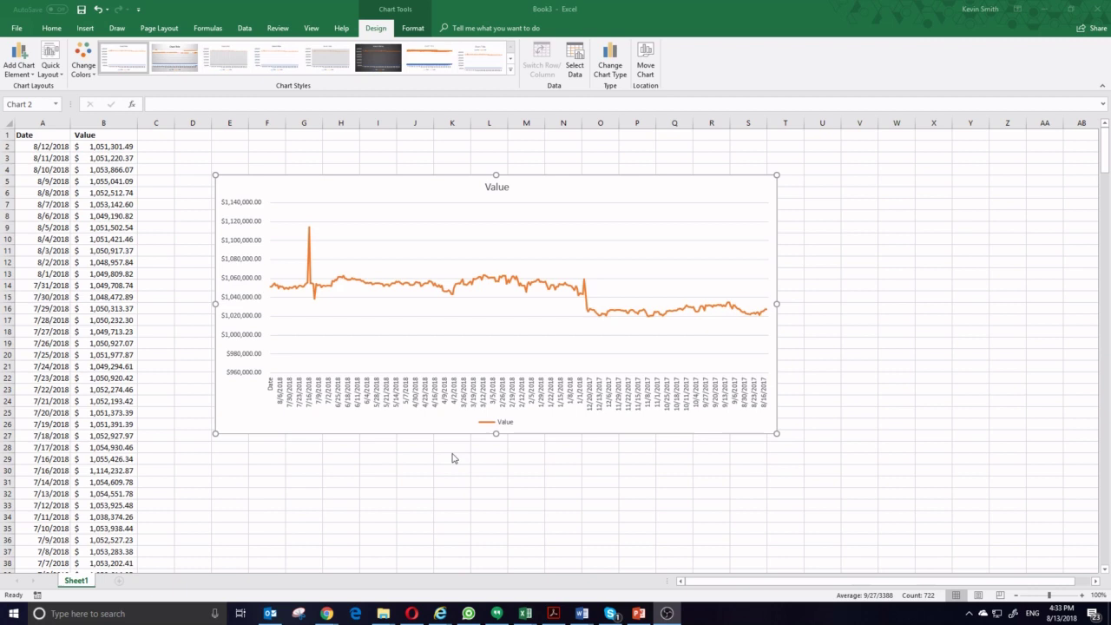
mouse_move(326, 614)
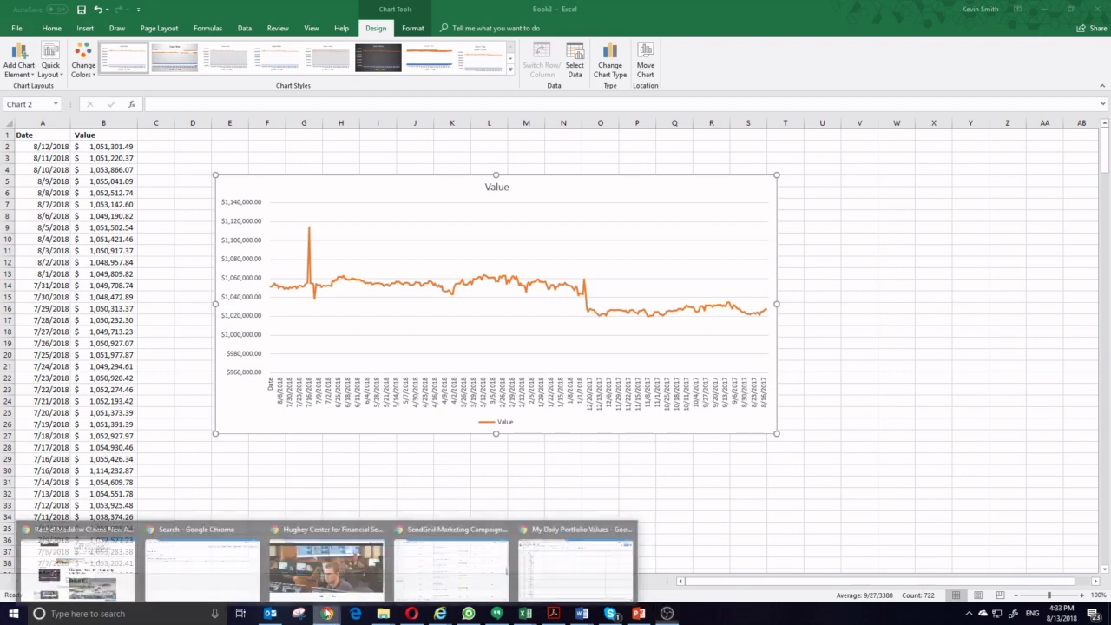
left_click(570, 547)
left_click(238, 231)
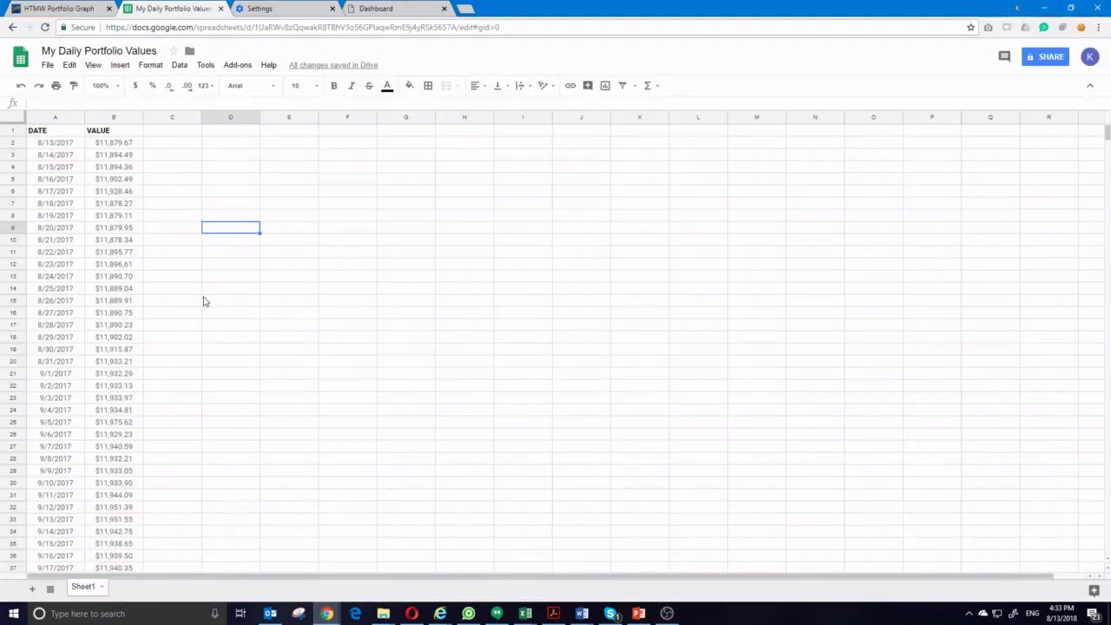
left_click_drag(58, 117, 99, 114)
left_click(120, 66)
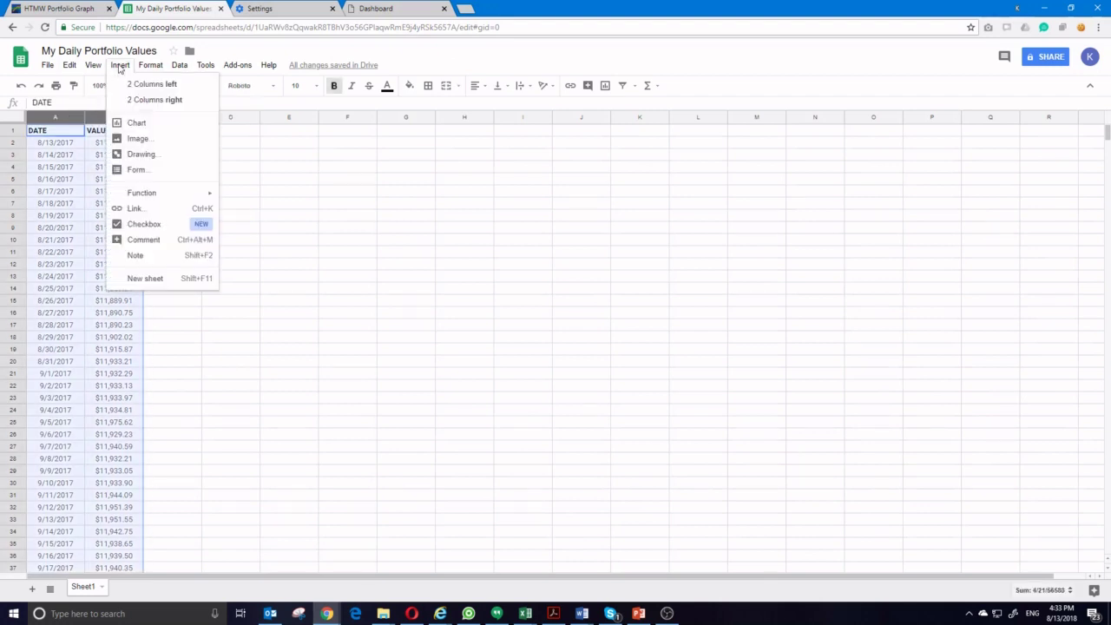
left_click(136, 124)
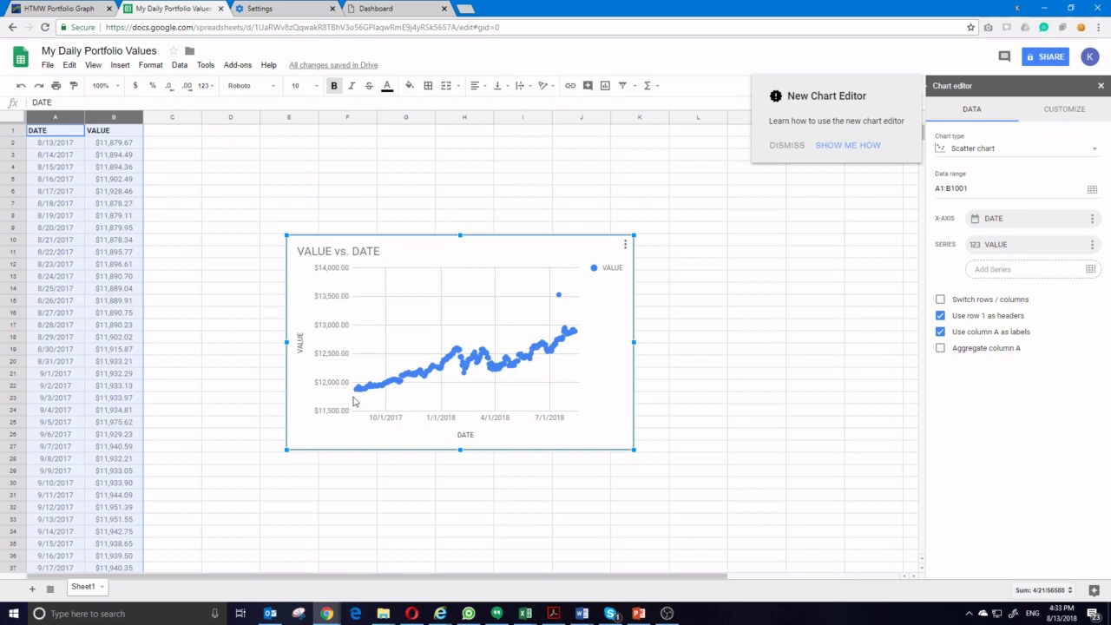
Widen the VALUE vs. DATE chart to about column M and change its type to a line chart.
left_click_drag(634, 343, 813, 343)
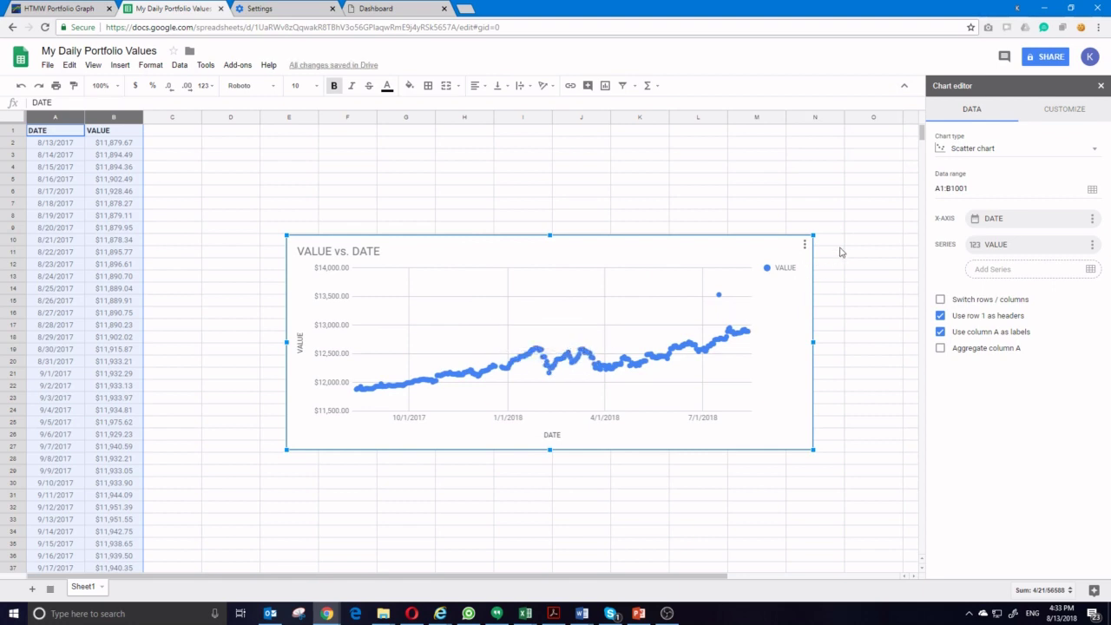
left_click(980, 148)
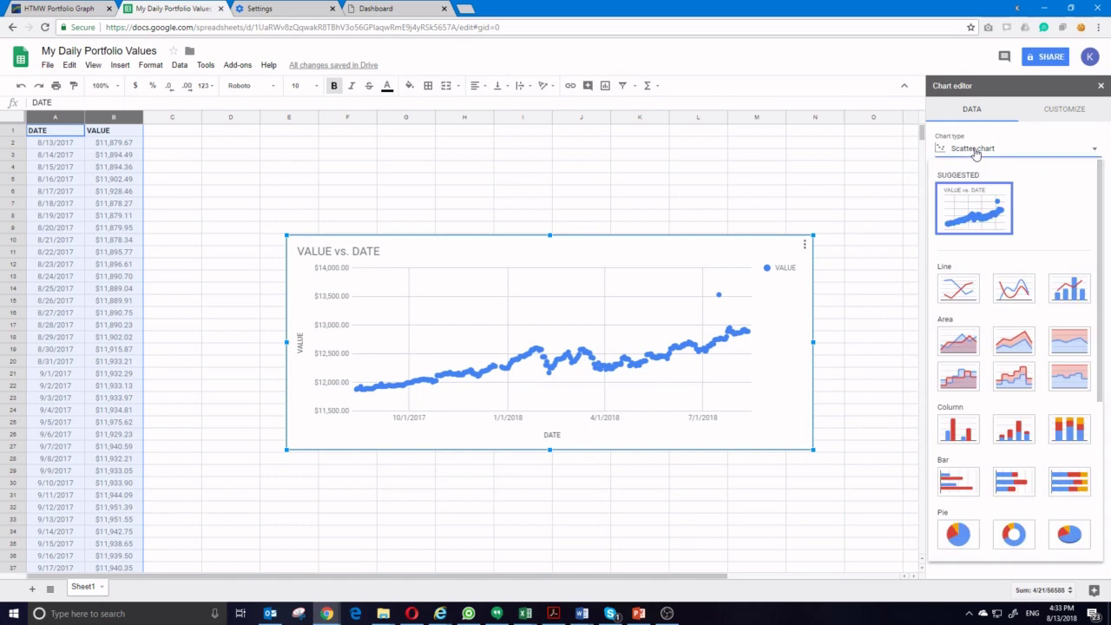
left_click(959, 288)
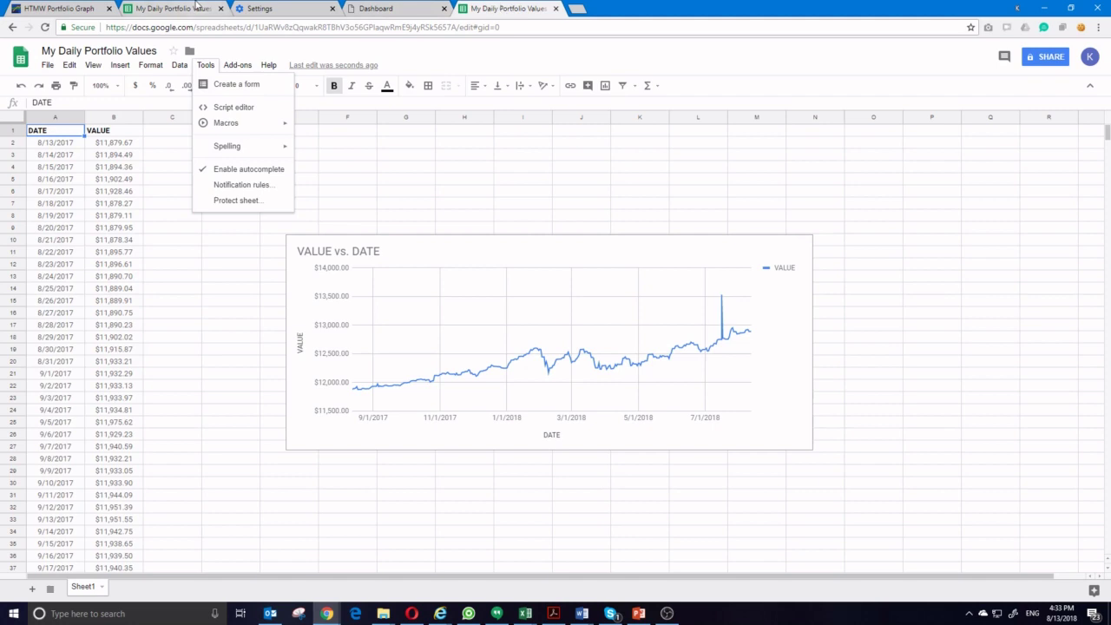
Copy the VALUE vs. DATE line chart in the original spreadsheet tab and create a new Google Docs document.
left_click(197, 8)
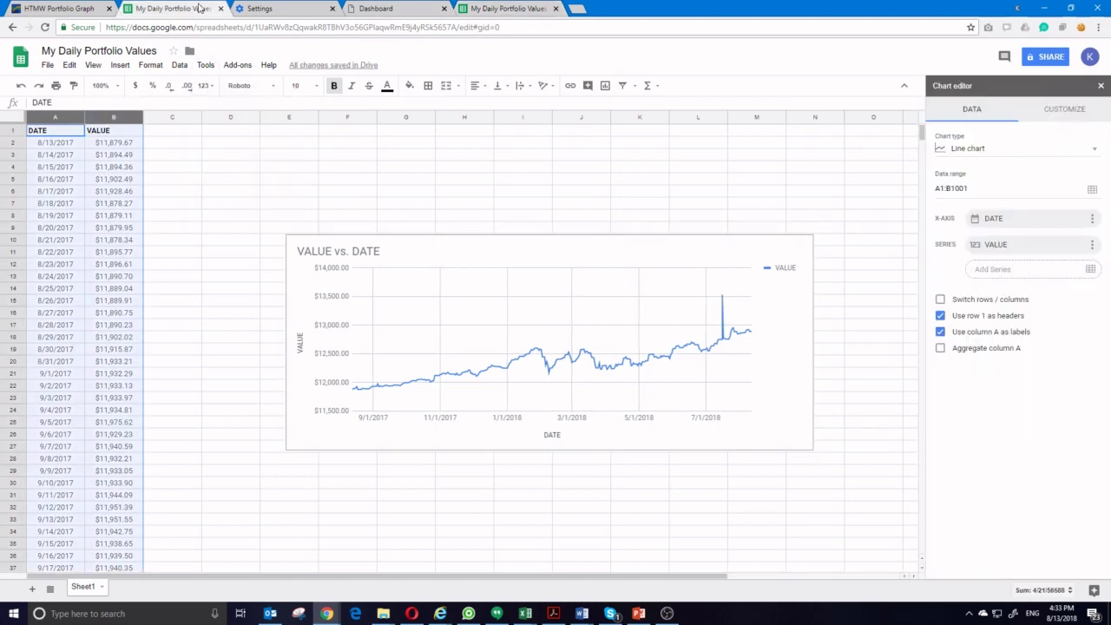
left_click(399, 250)
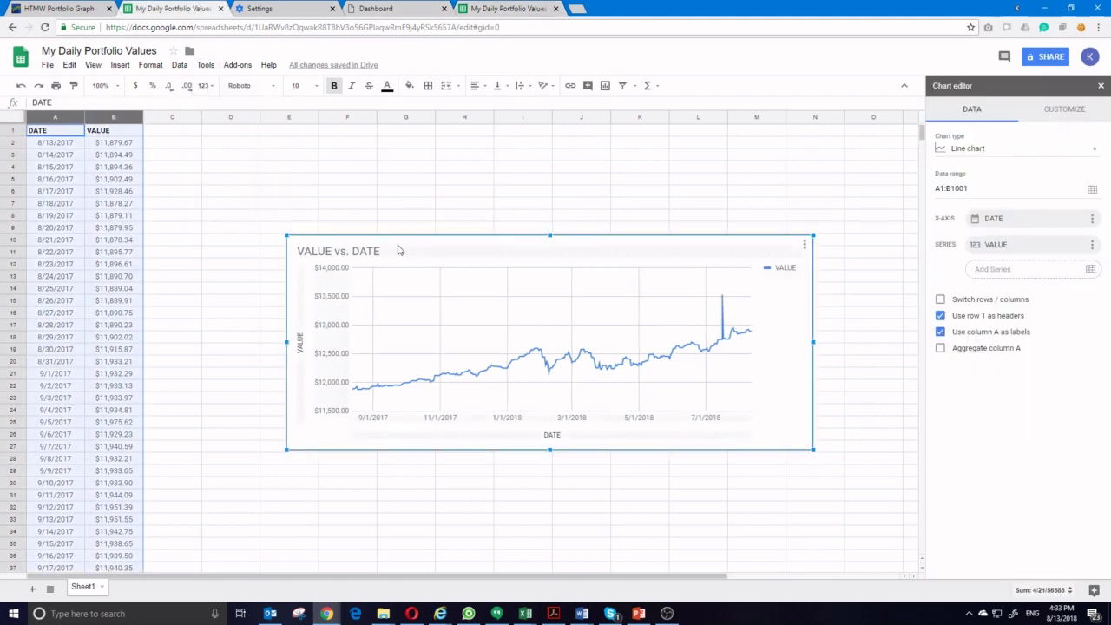
left_click(47, 65)
mouse_move(74, 111)
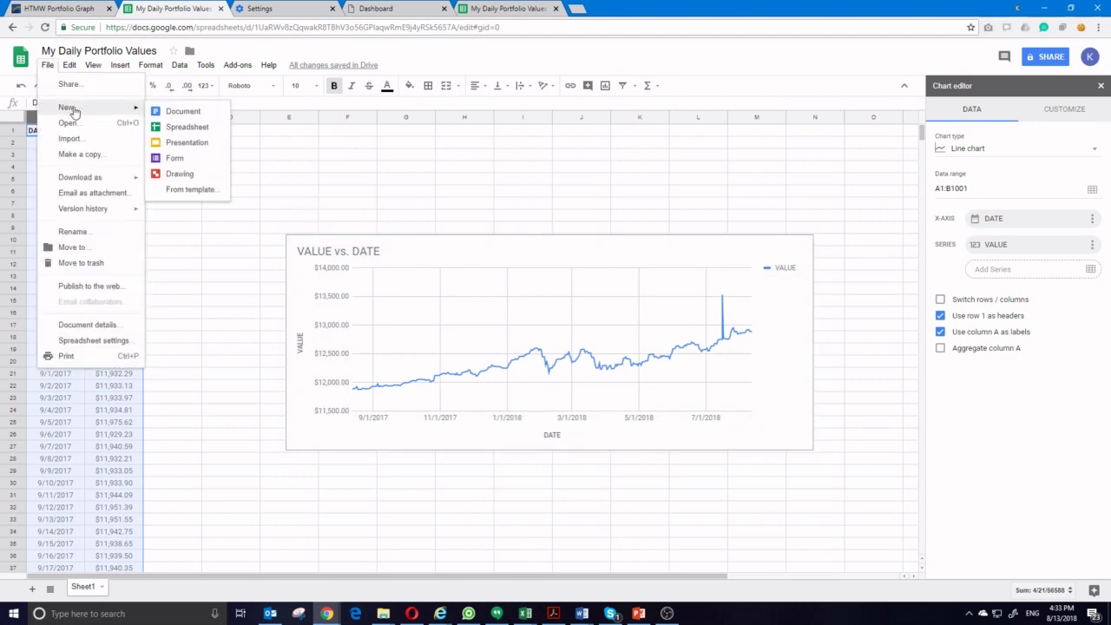
left_click(182, 112)
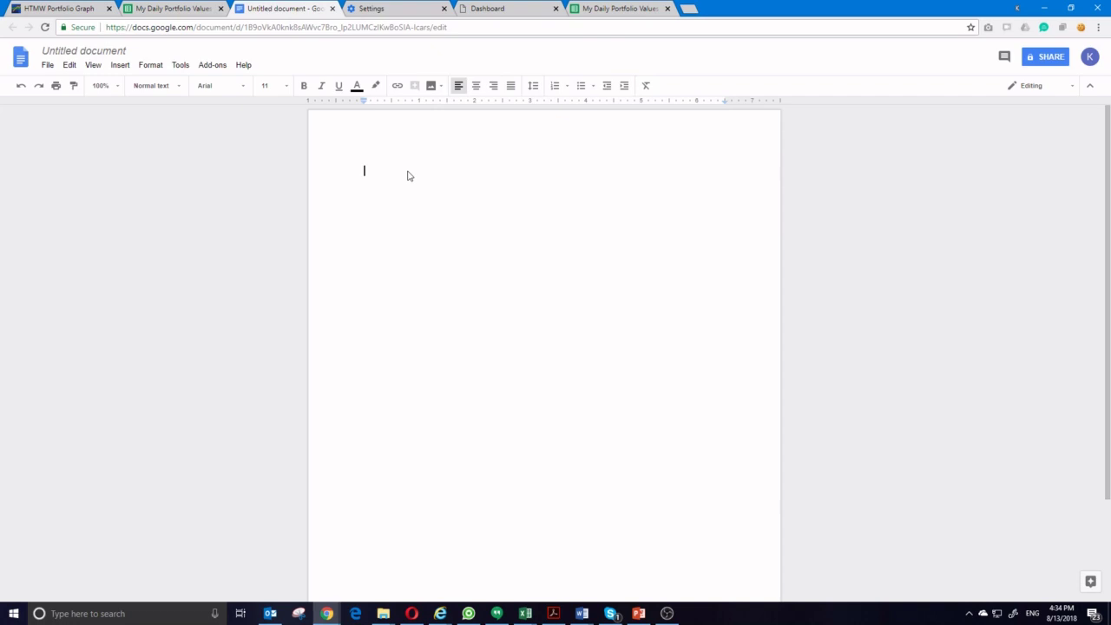
Paste the copied chart into the blank document, unlinked from the spreadsheet.
key("ctrl+v")
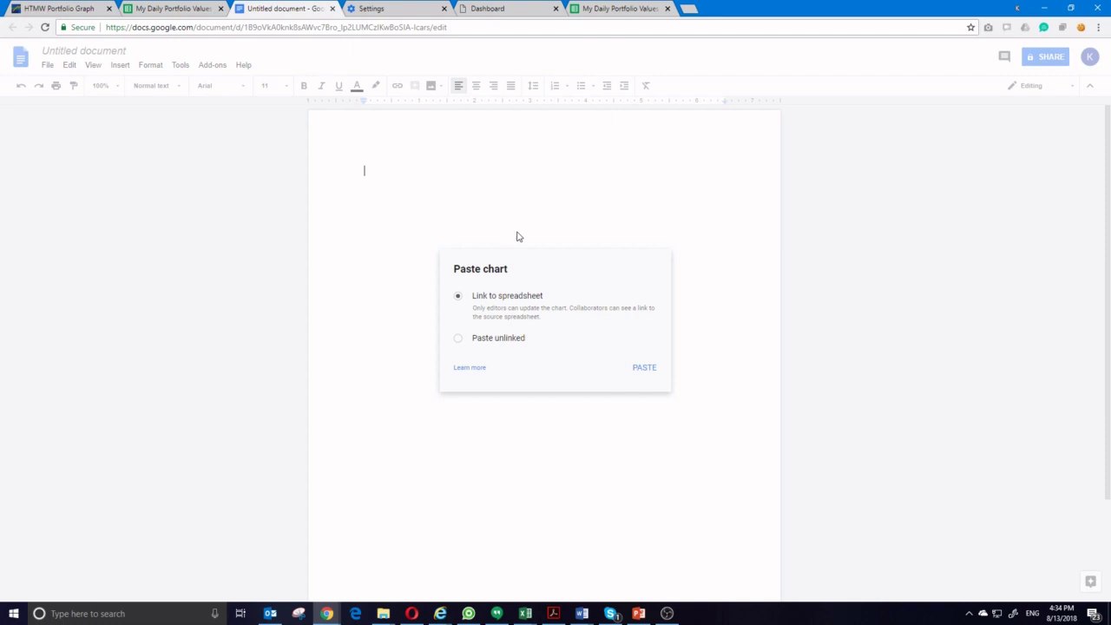
left_click(458, 338)
key("Return")
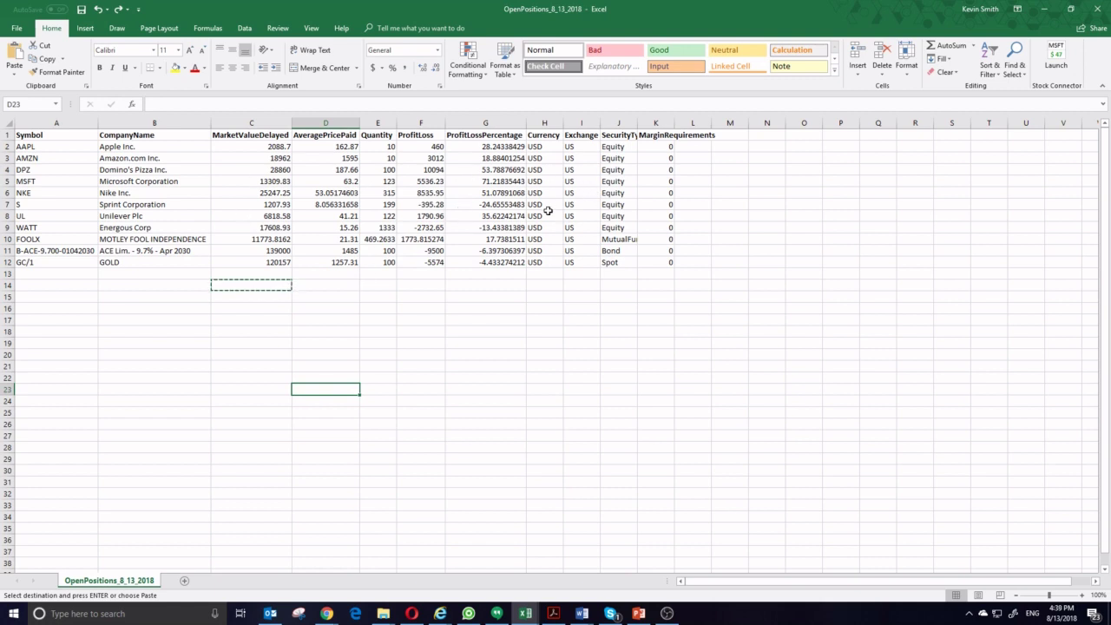
Delete the CompanyName column from the OpenPositions_8_13_2018 sheet in Excel.
left_click(306, 192)
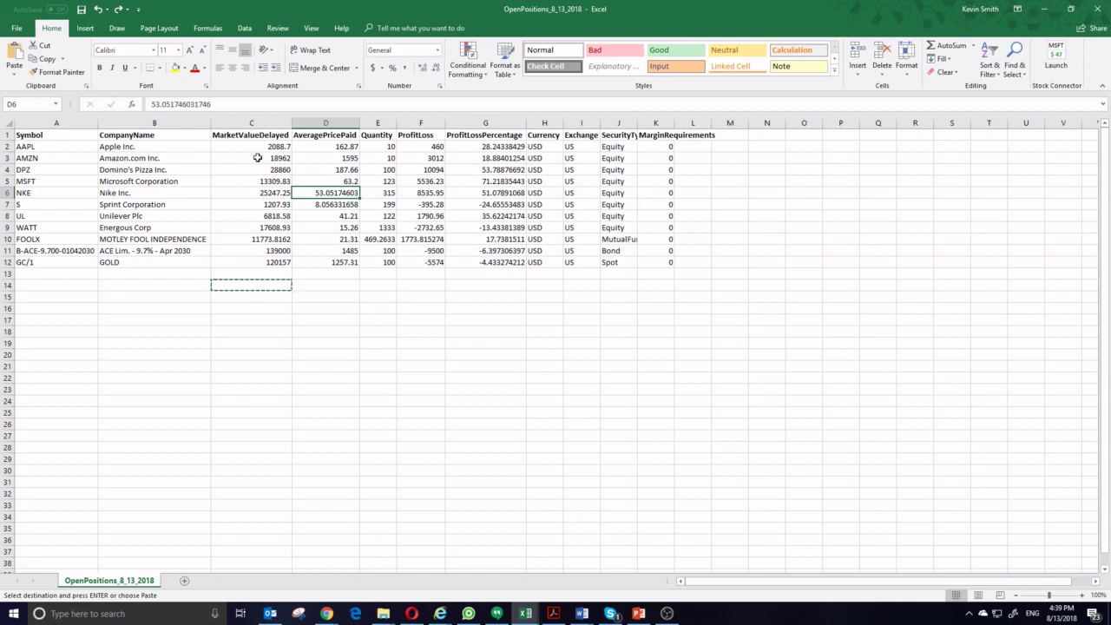
left_click(156, 122)
right_click(155, 123)
left_click(185, 232)
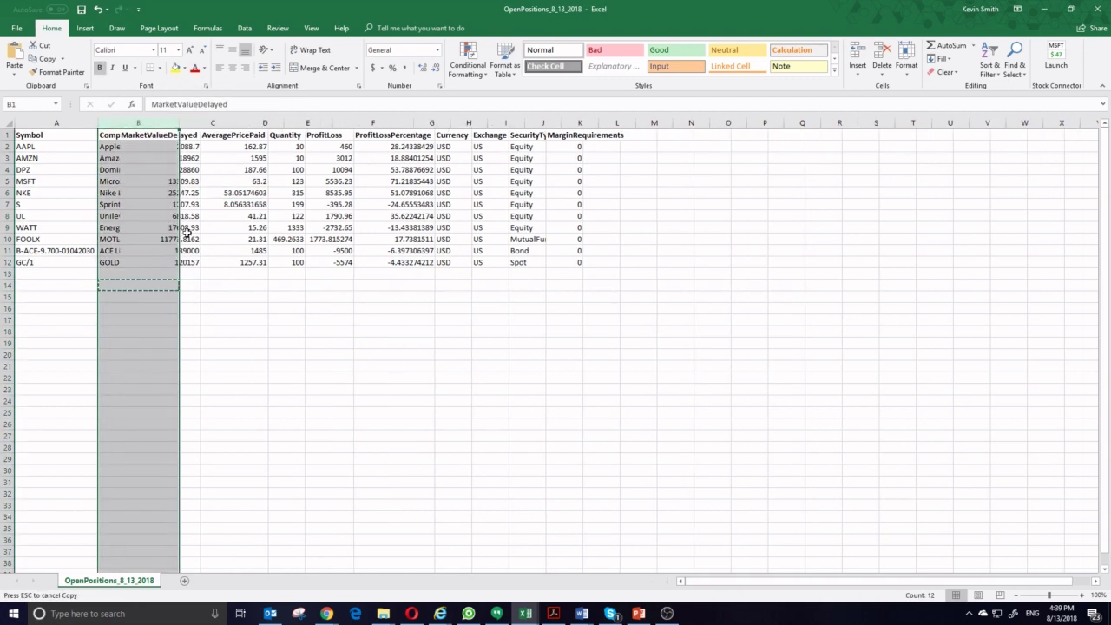
Delete the columns from AveragePricePaid through MarginRequirements, keeping only Symbol and MarketValueDelayed.
left_click_drag(213, 123, 543, 122)
right_click(499, 166)
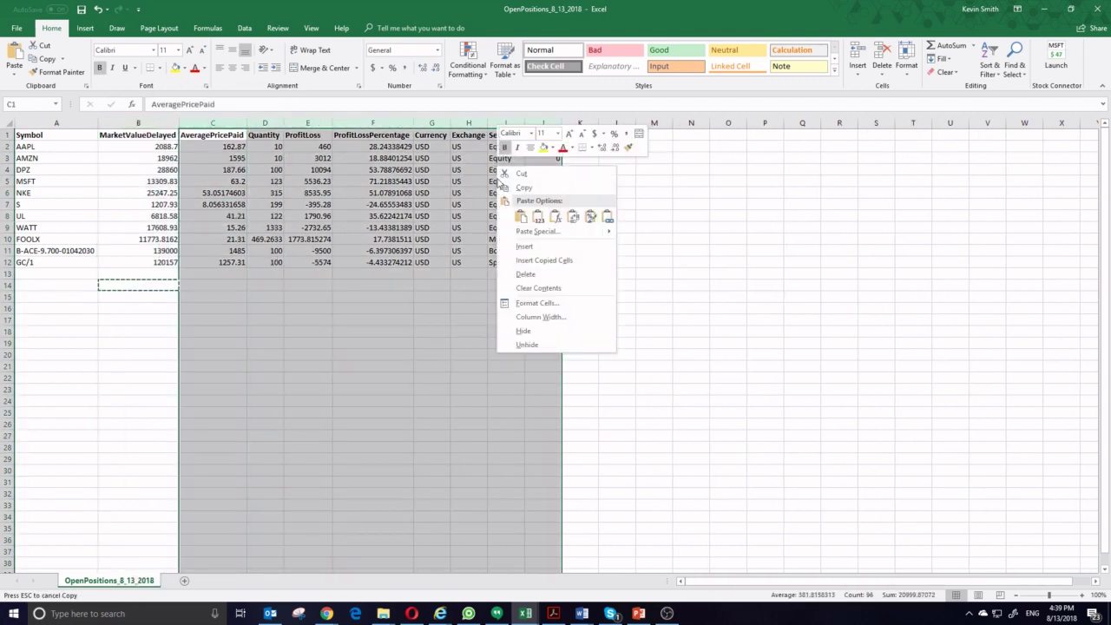
left_click(525, 274)
left_click(243, 216)
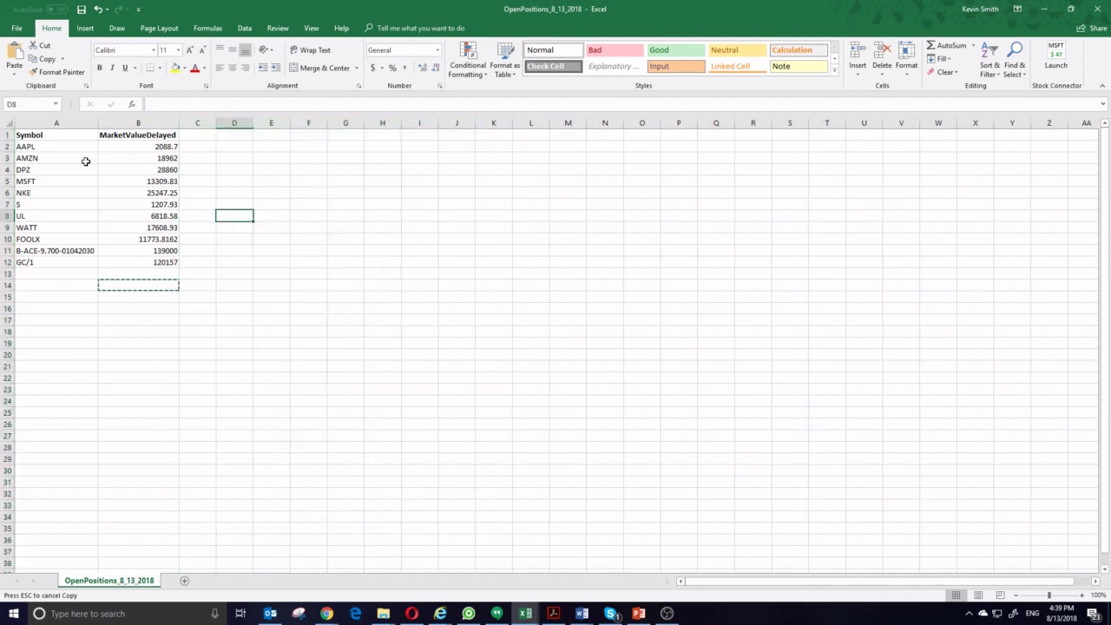
left_click(50, 135)
left_click(134, 135)
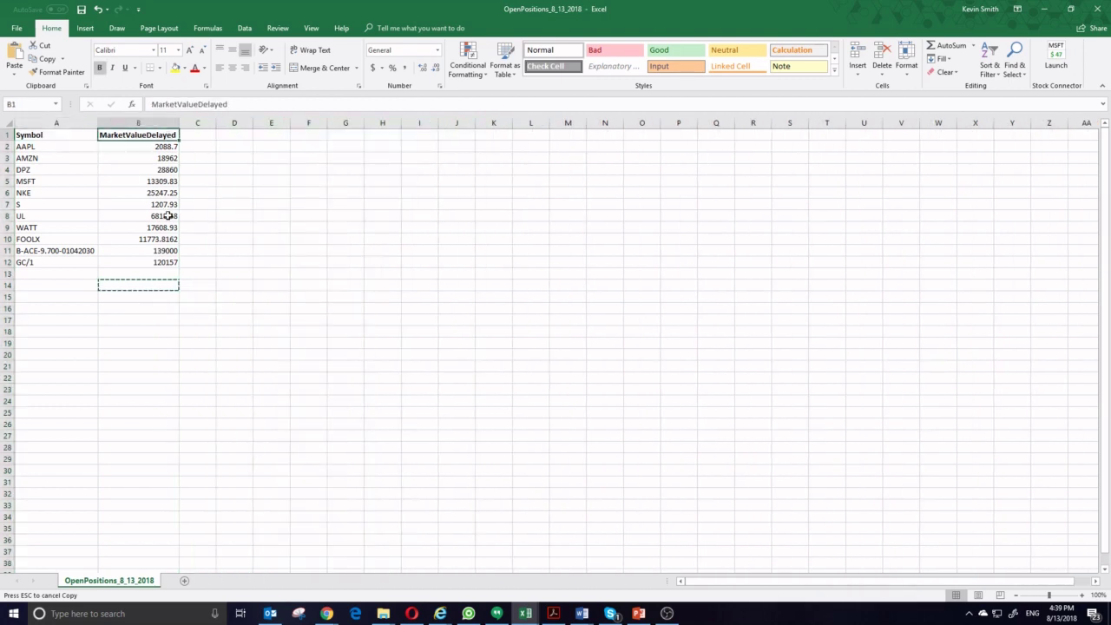
left_click_drag(151, 262, 143, 145)
left_click_drag(35, 144, 54, 263)
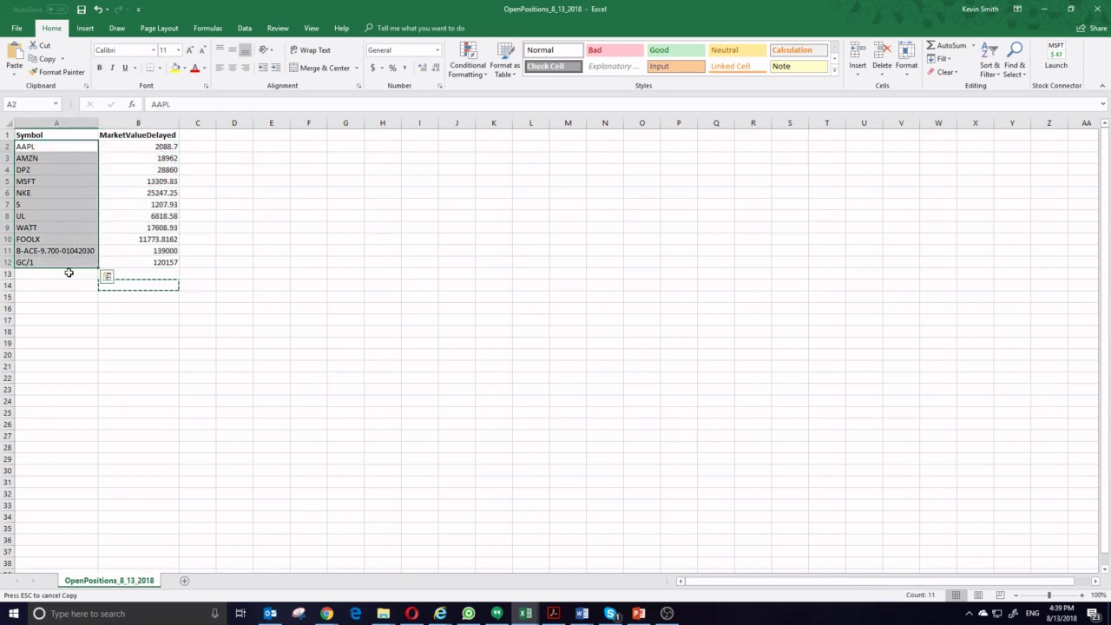
left_click(66, 273)
Insert a 2-D pie chart of the Symbol and MarketValueDelayed data in A1:B12 and enlarge it to span about rows 5 to 29.
left_click_drag(166, 262, 55, 137)
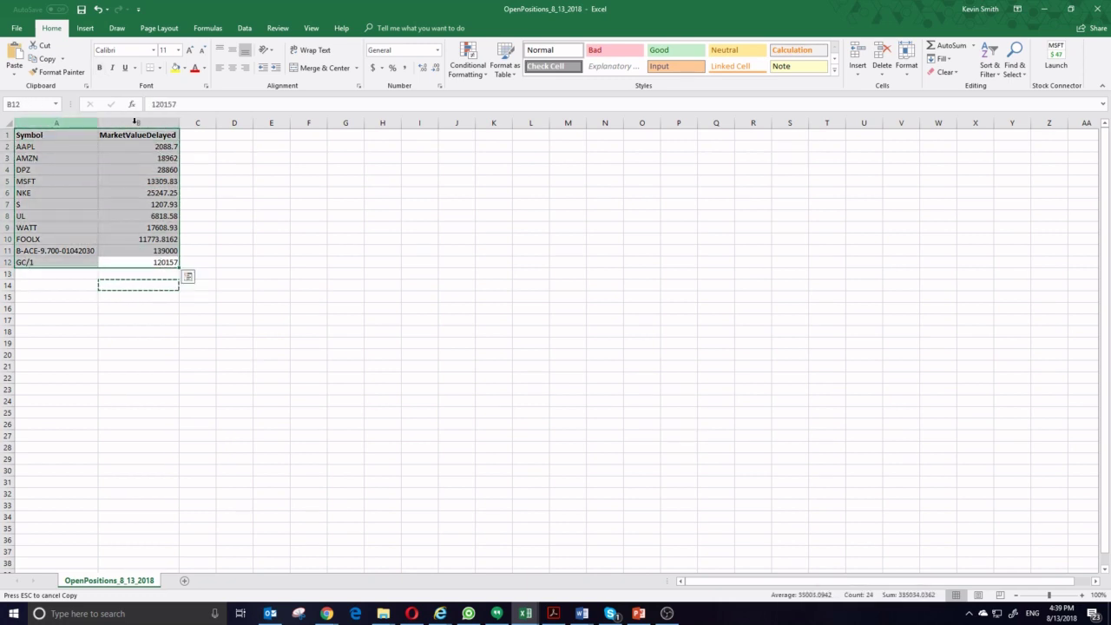
left_click(244, 28)
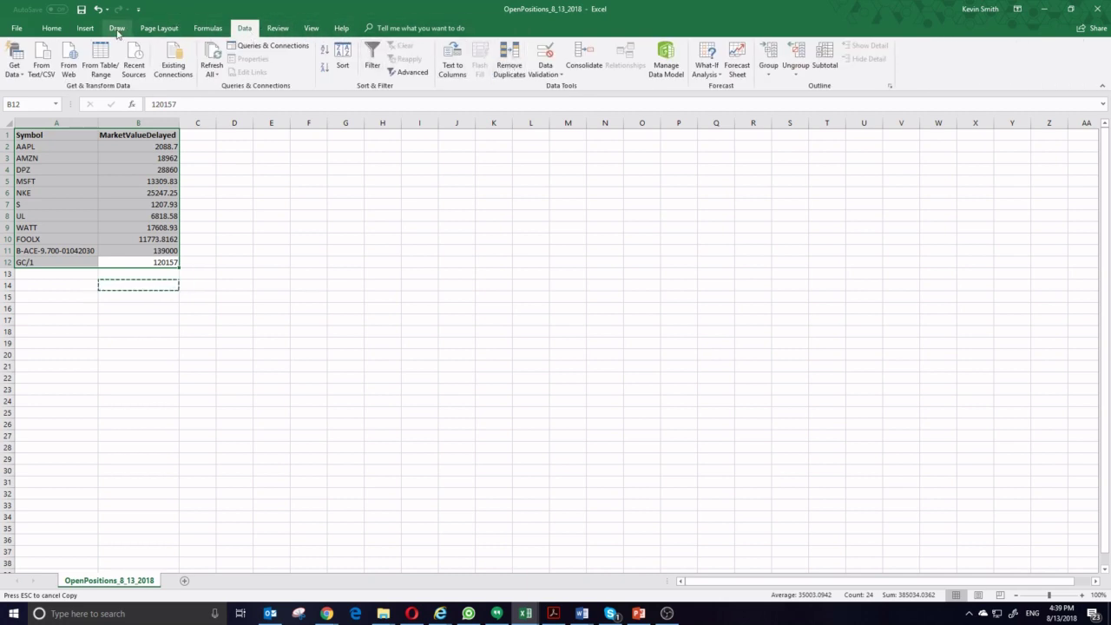
left_click(85, 28)
left_click(452, 72)
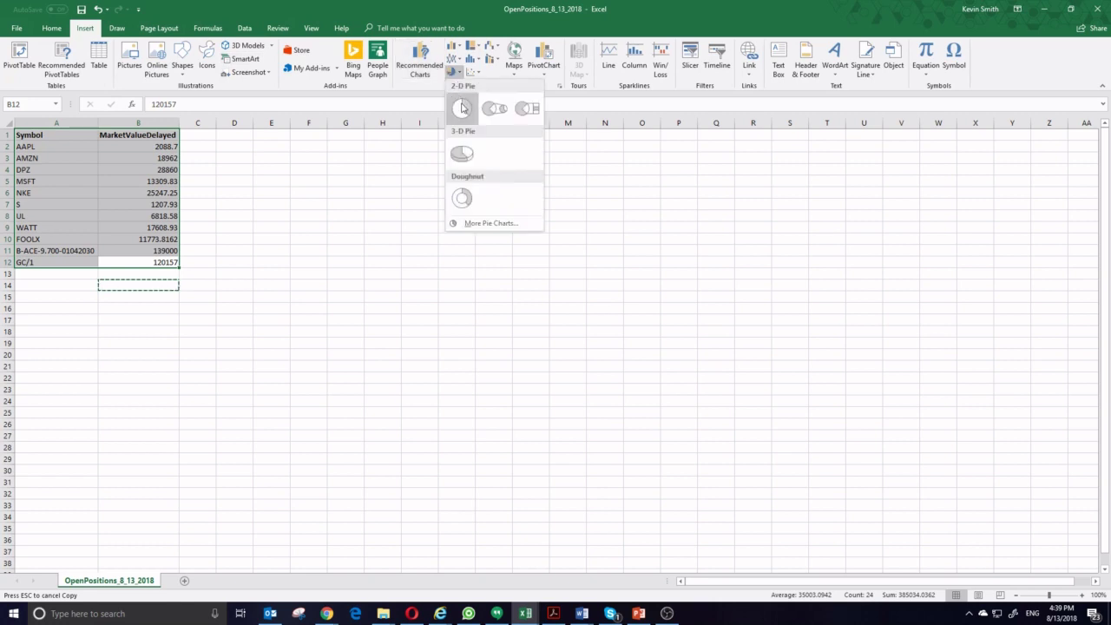
left_click(462, 106)
left_click_drag(464, 315, 372, 351)
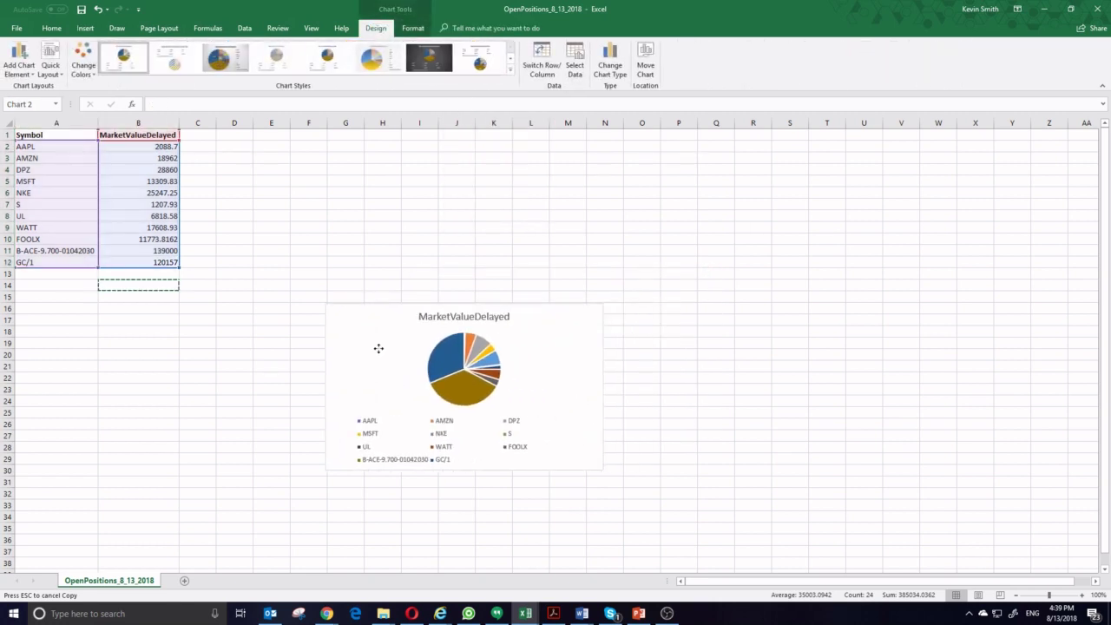
left_click_drag(326, 305, 250, 188)
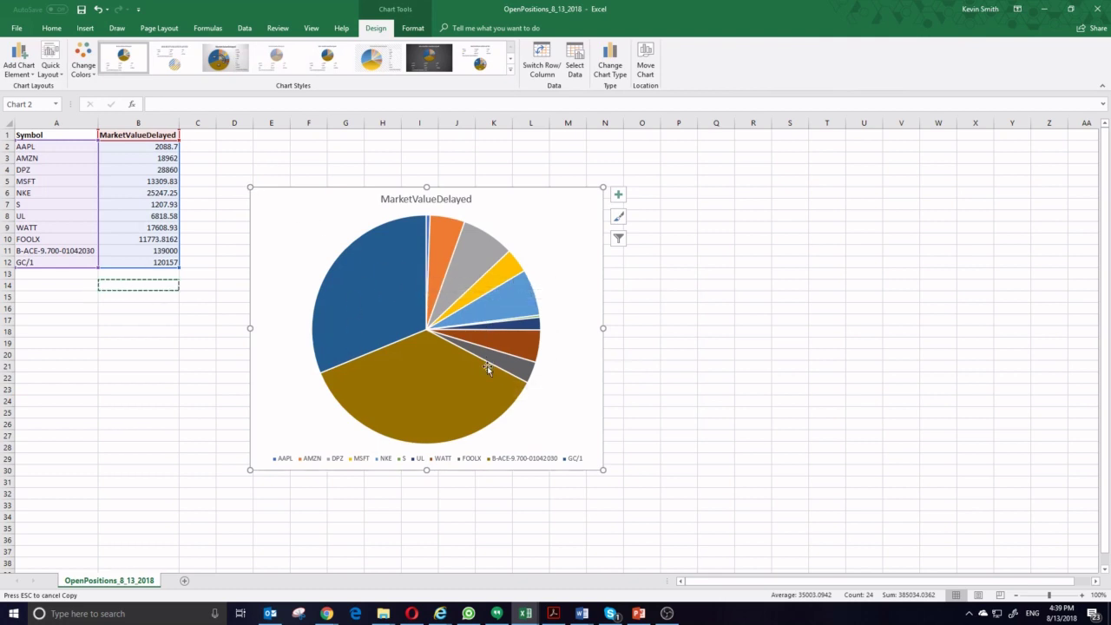
Switch to the Google Sheets spreadsheet and delete its CompanyName column.
mouse_move(487, 368)
key("alt+Tab")
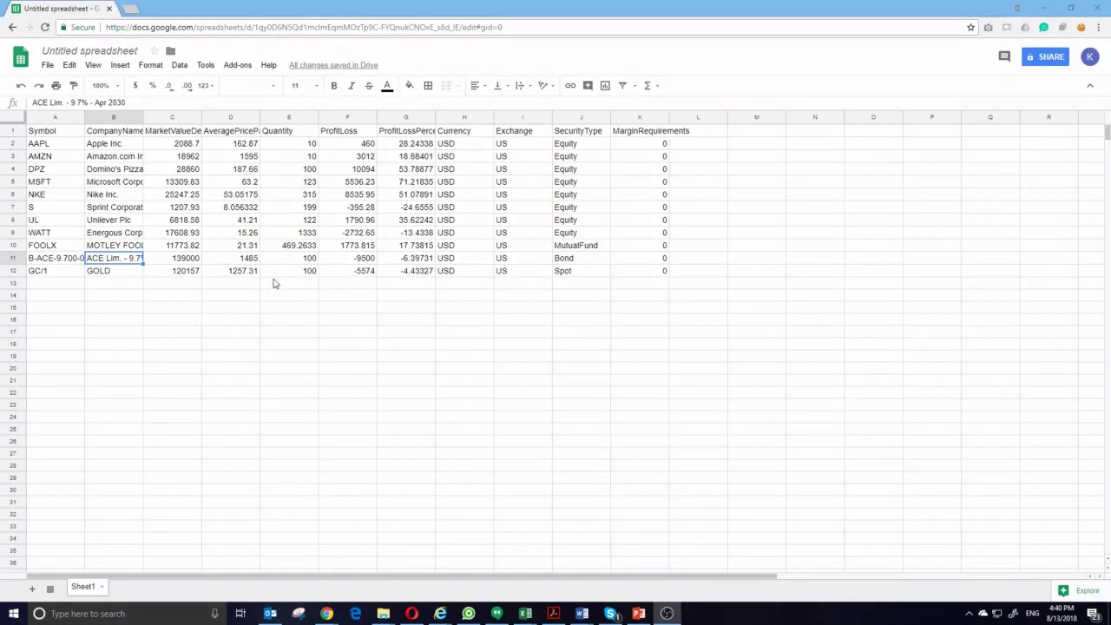
left_click(184, 195)
left_click(116, 119)
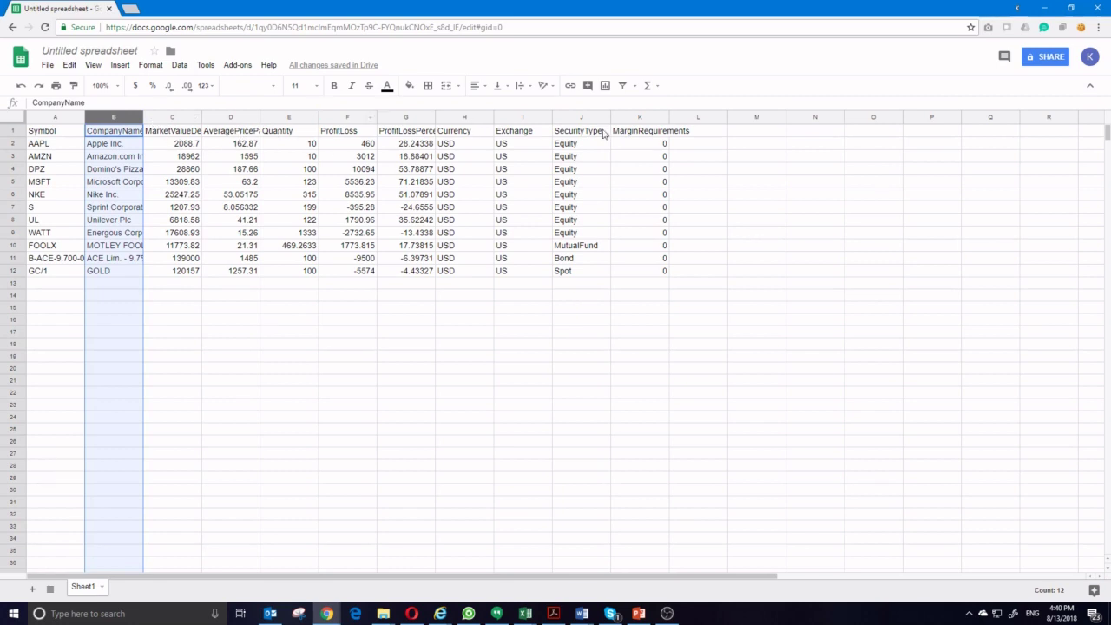
right_click(112, 121)
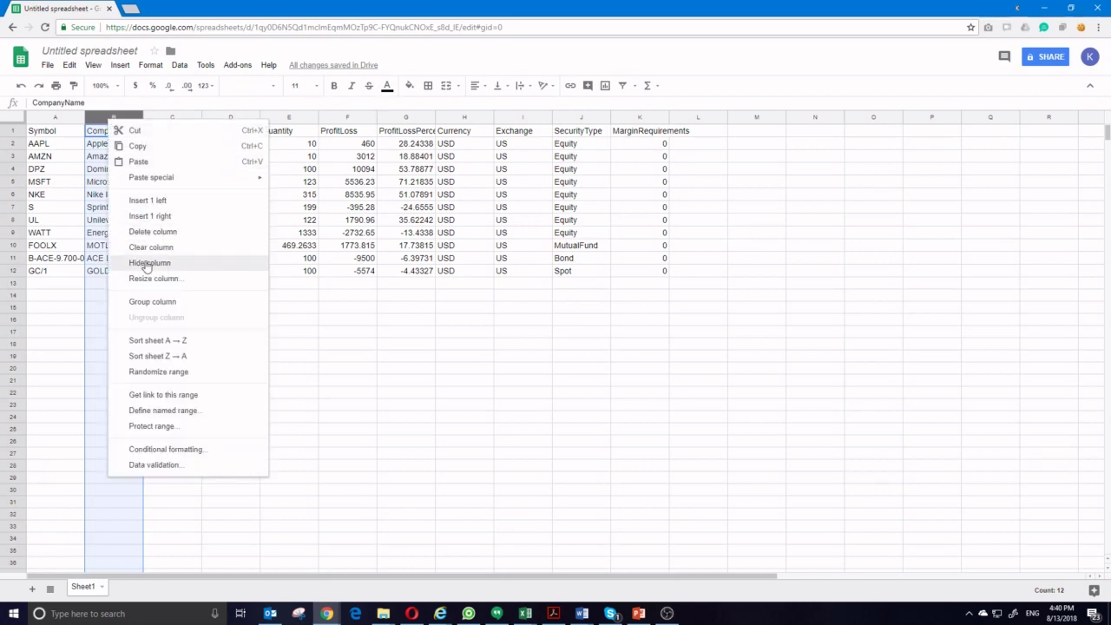
left_click(152, 232)
Delete columns C to J, from AveragePricePaid through MarginRequirements, in the Google Sheets spreadsheet.
left_click_drag(184, 118, 592, 129)
right_click(517, 167)
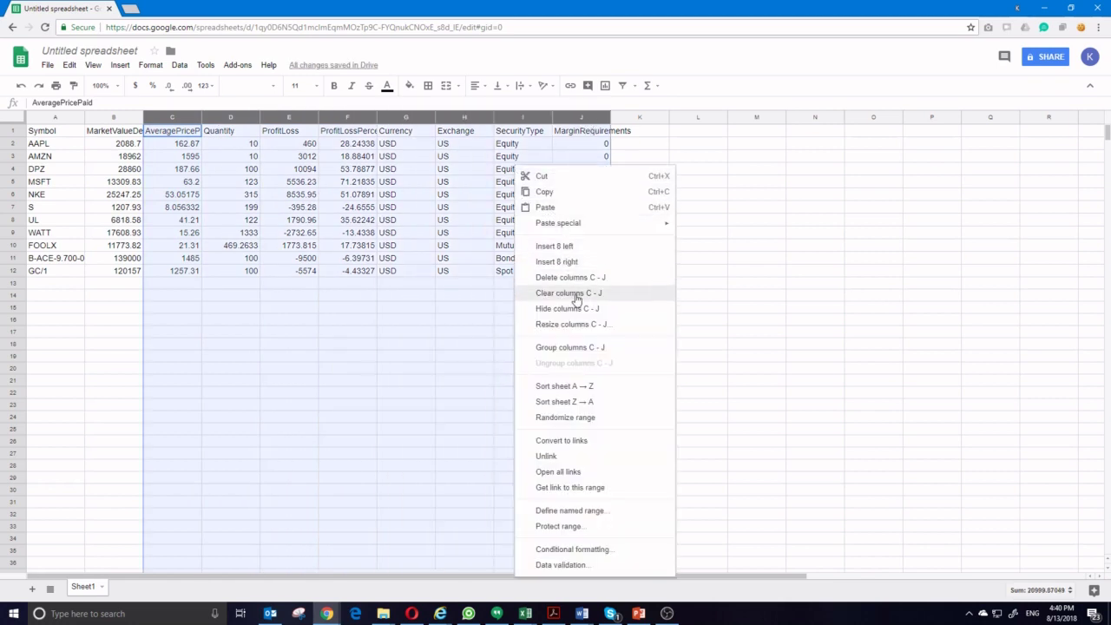
left_click(570, 283)
left_click(190, 208)
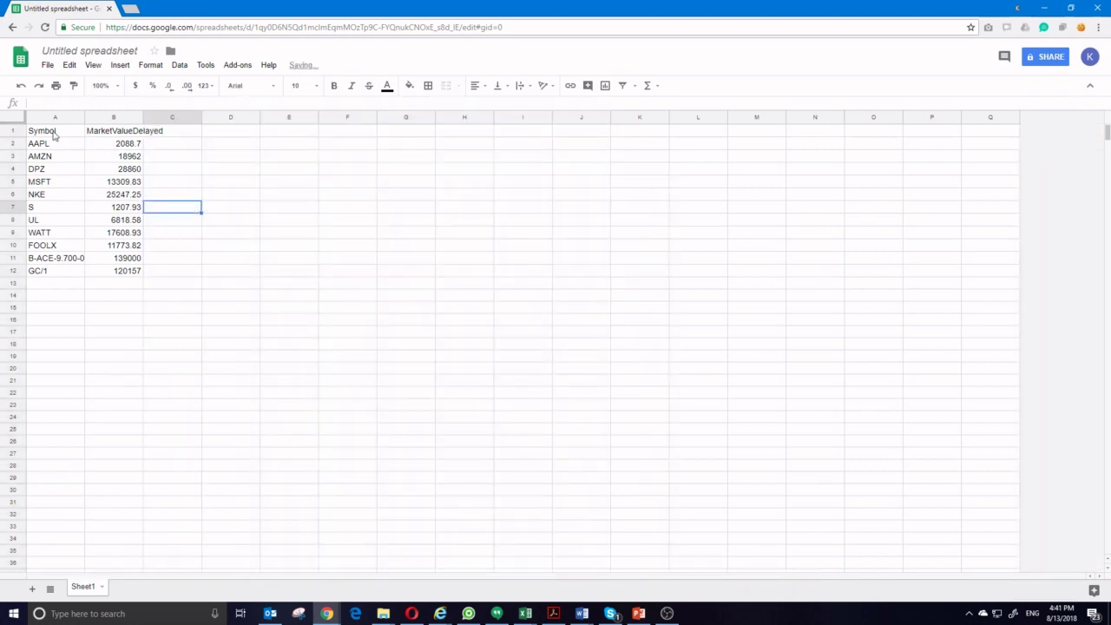
Insert a pie chart of the Symbol and MarketValueDelayed data in A1:B12, then enlarge and reposition it on the sheet.
left_click_drag(54, 132, 137, 272)
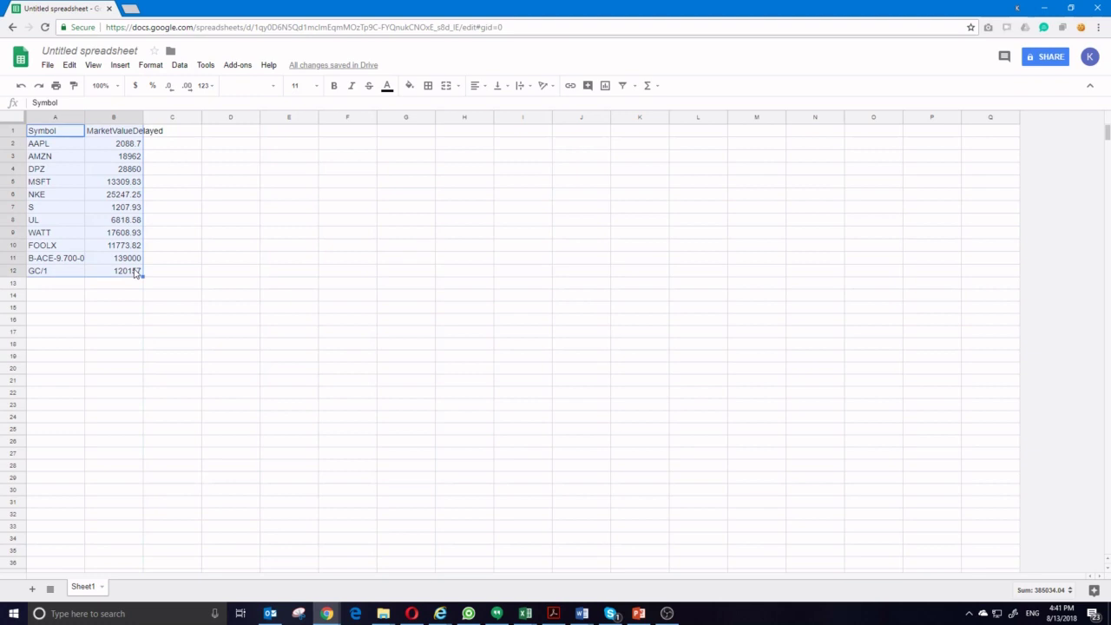
left_click(119, 66)
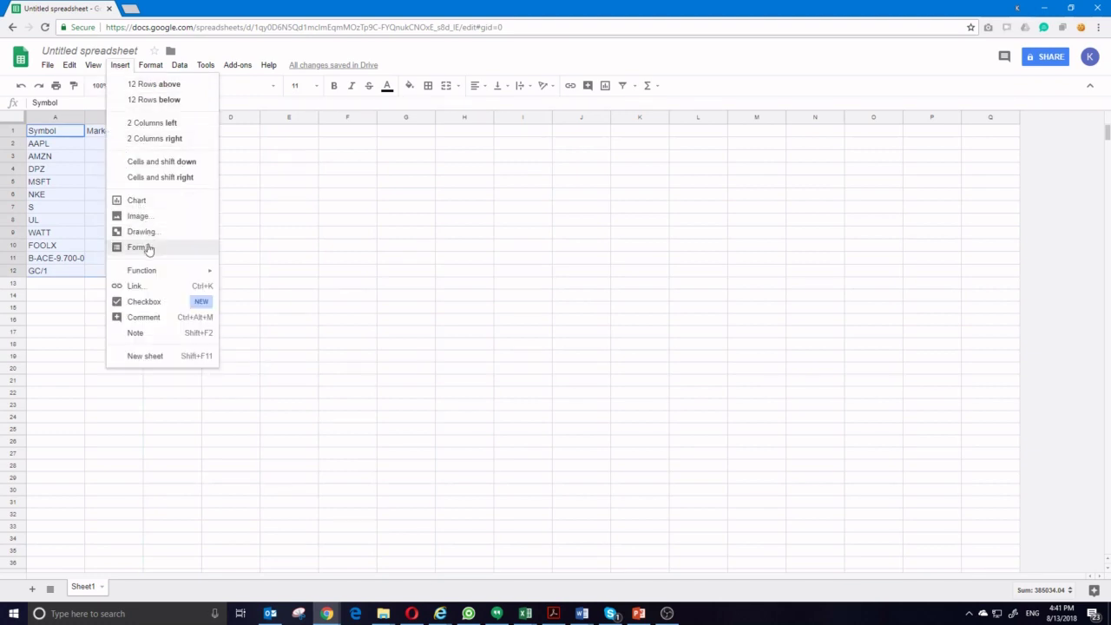
left_click(138, 200)
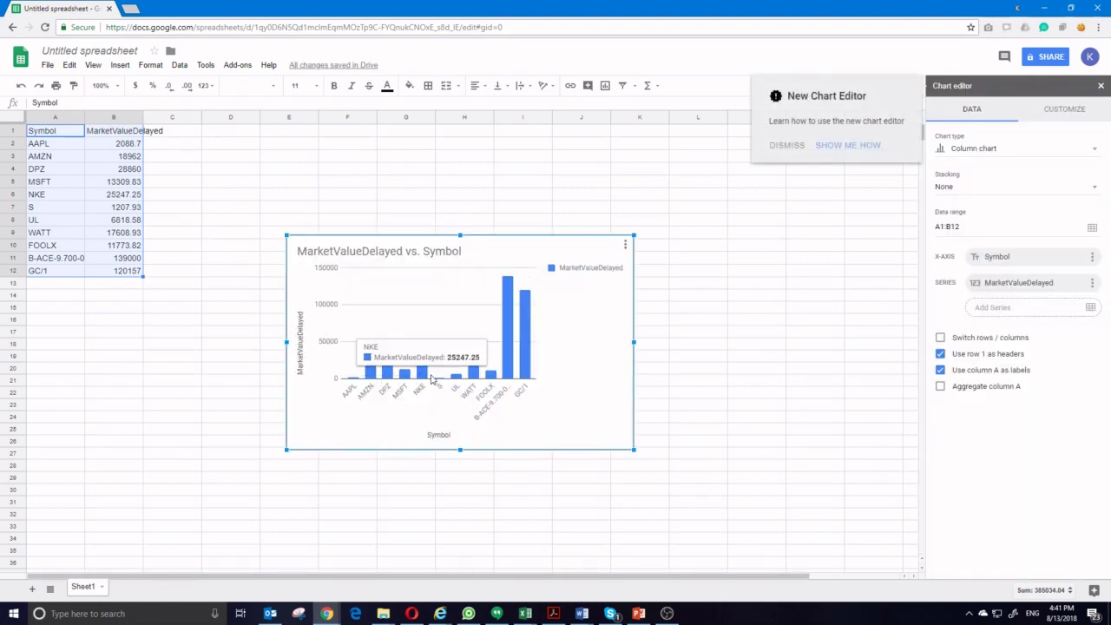
left_click(1007, 149)
left_click(1055, 218)
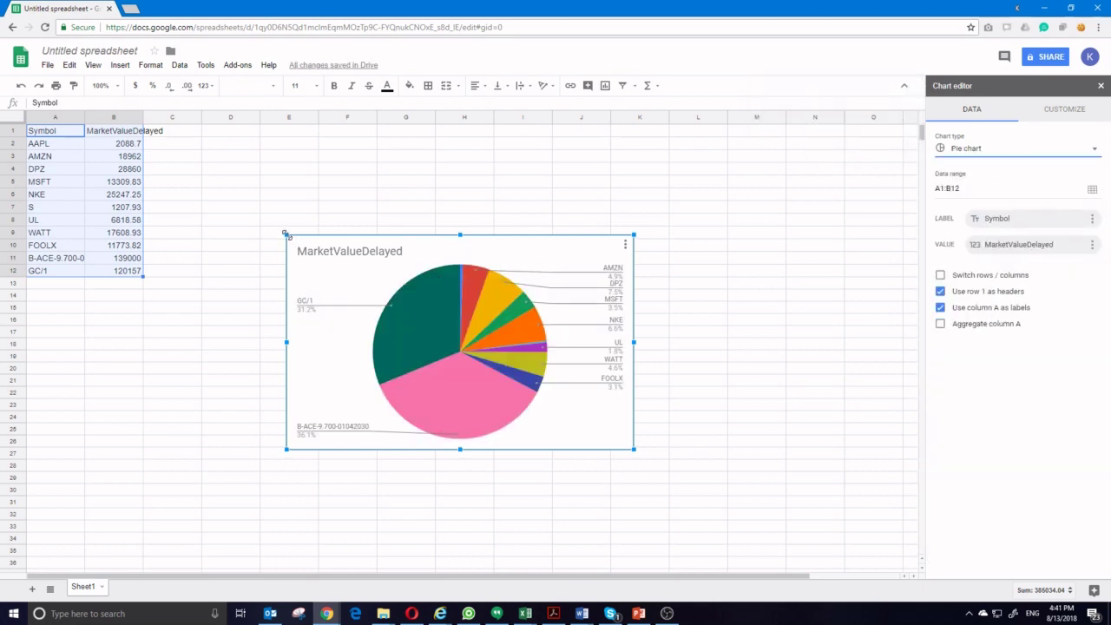
left_click_drag(288, 237, 249, 135)
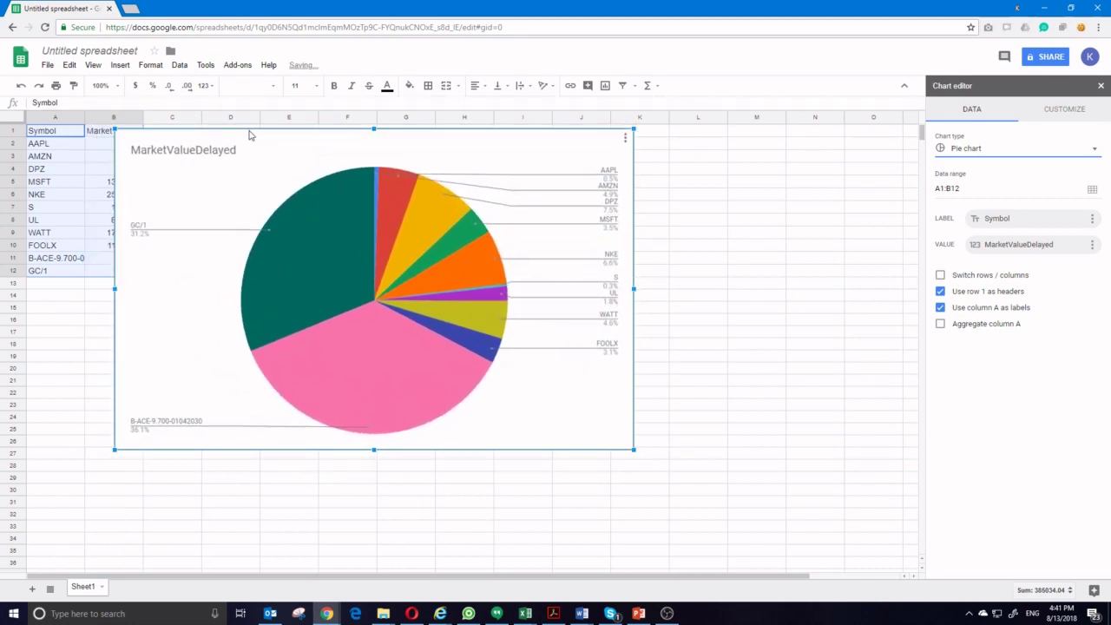
left_click_drag(527, 156, 564, 189)
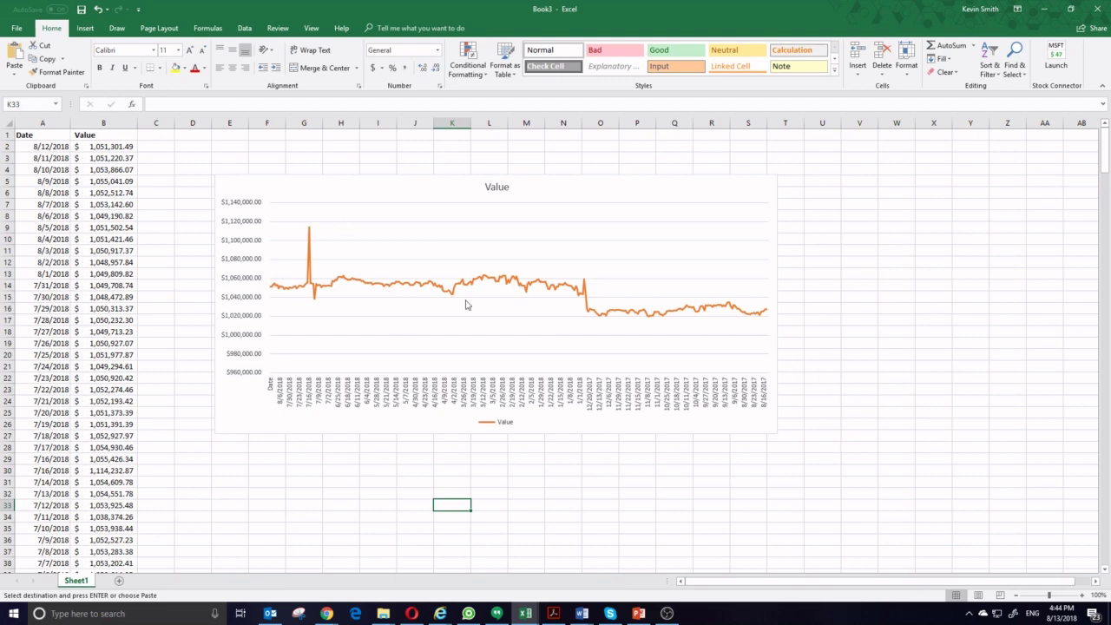
Delete the Value line chart from Sheet1 of the Book3 workbook in Excel.
left_click(636, 195)
key("Delete")
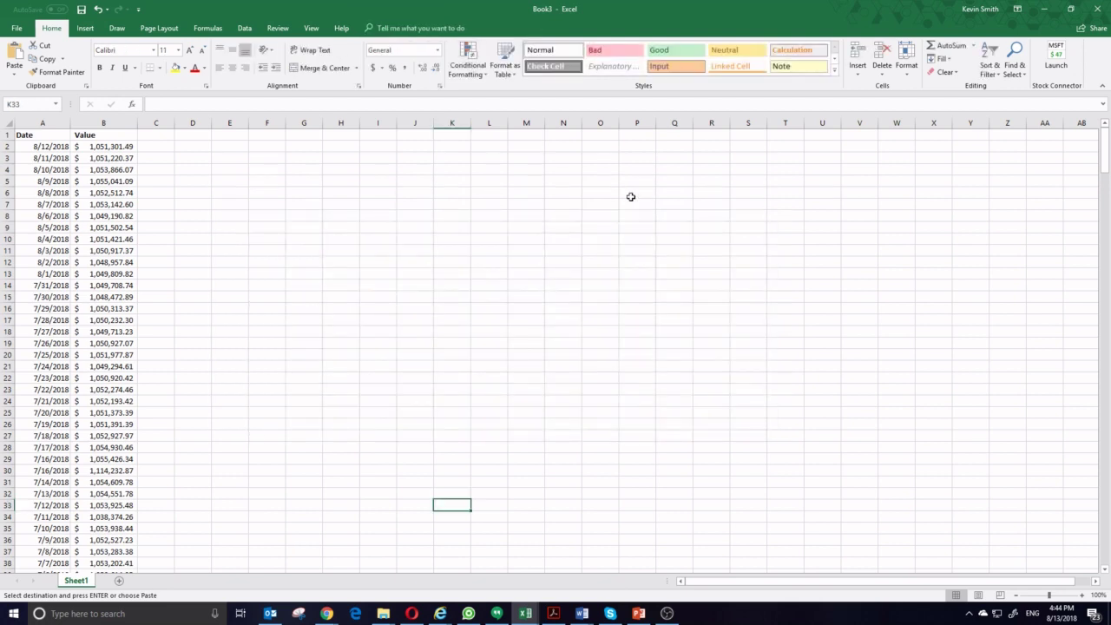
left_click(129, 179)
Enter the column header "% Change per Day" in cell C1.
left_click(156, 137)
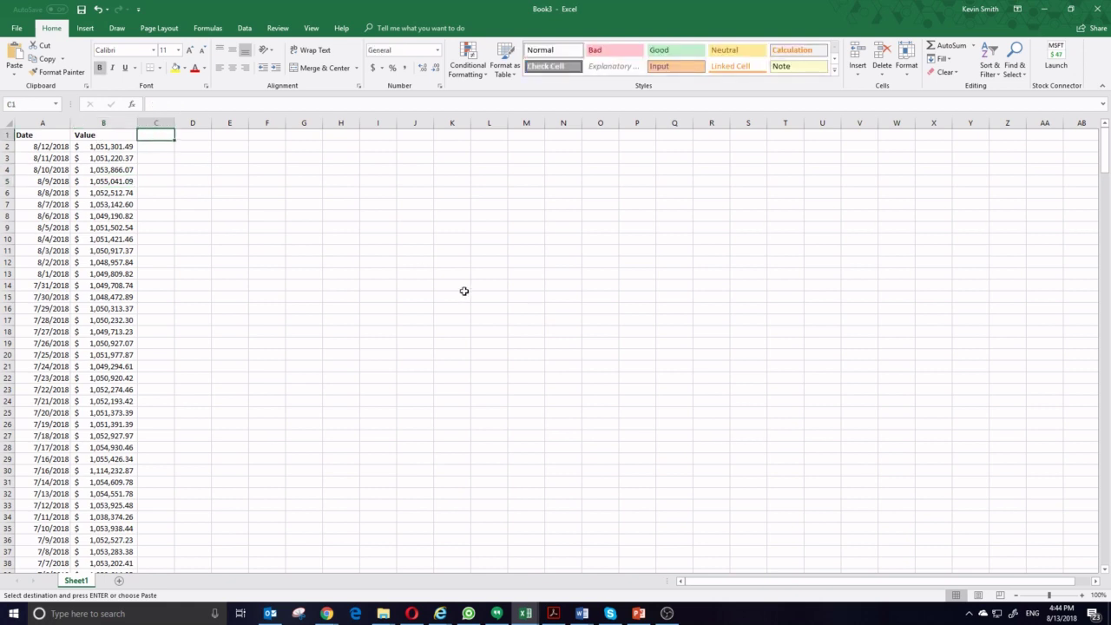
type("% Change per Day")
key("Return")
key("Return")
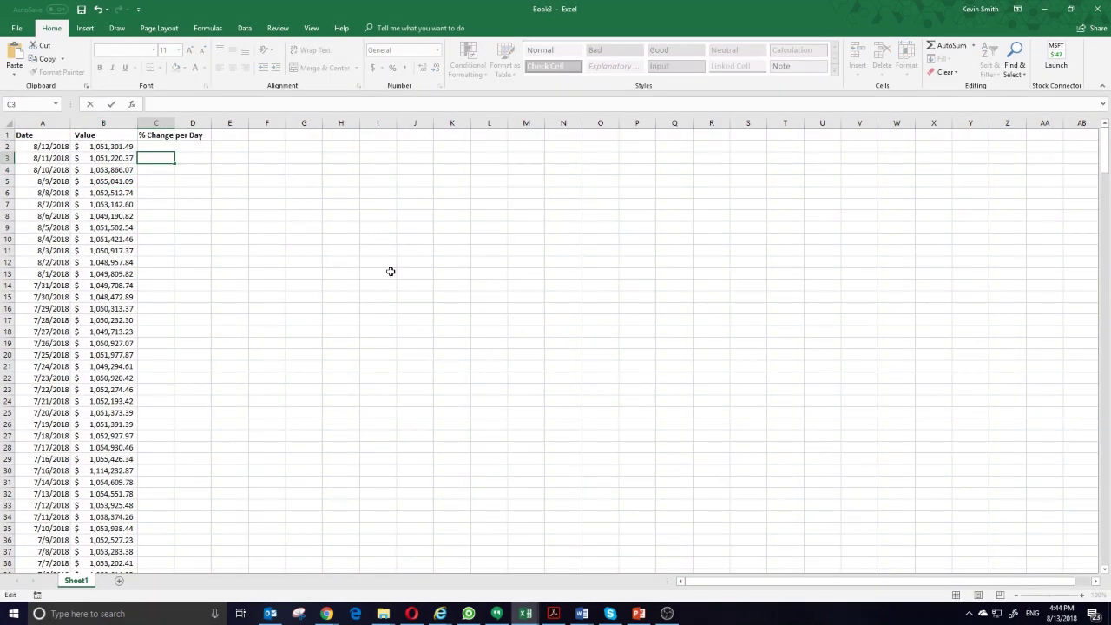
Enter a formula in C3 that subtracts the value in B2 from the value in B3.
type("=(")
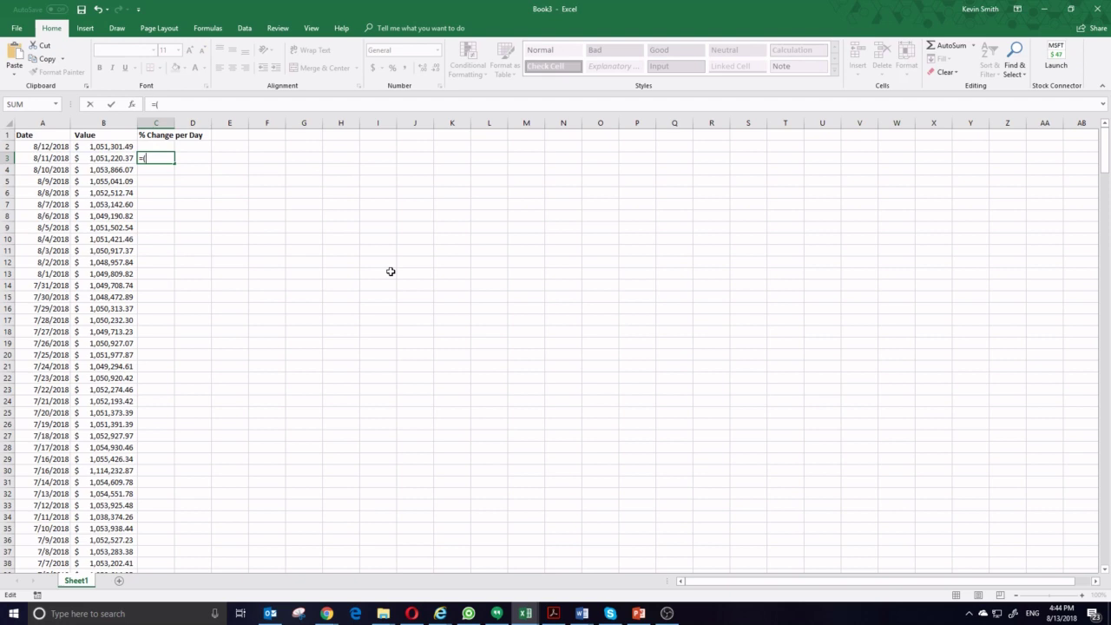
left_click(116, 157)
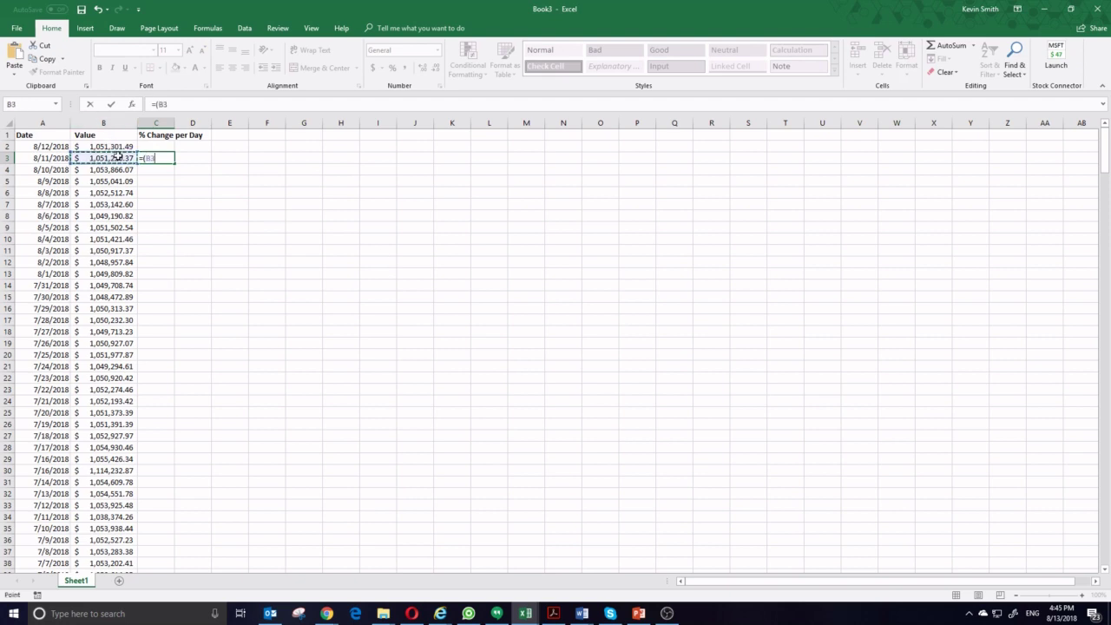
type("-")
left_click(117, 146)
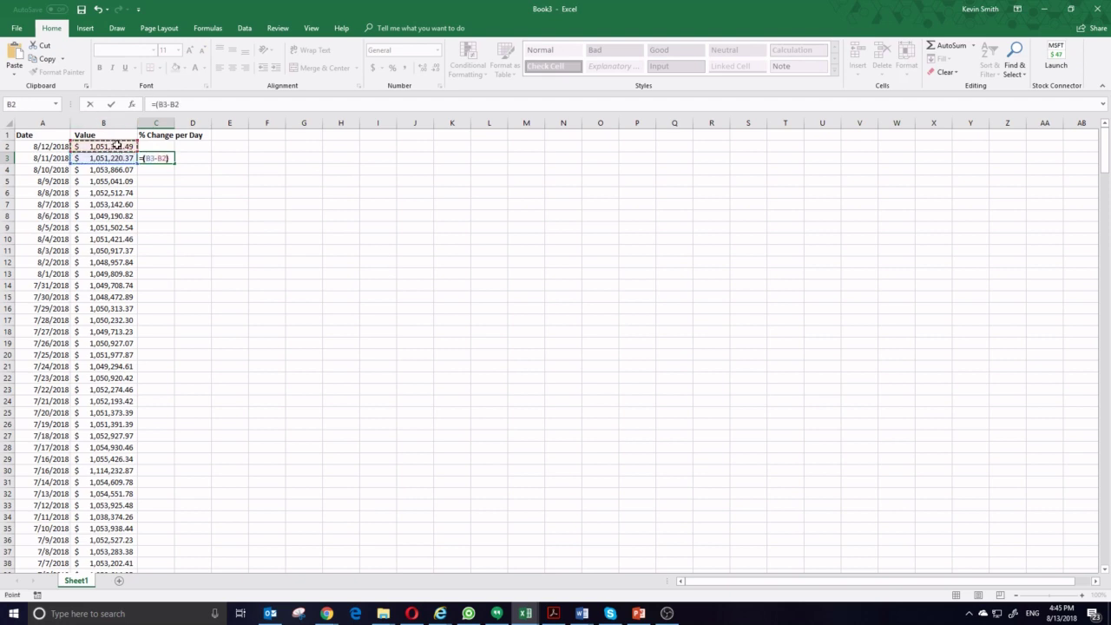
key("Return")
Extend the C3 formula to divide the difference by B2, giving =(B3-B2)/B2.
left_click(117, 145)
key("ctrl+c")
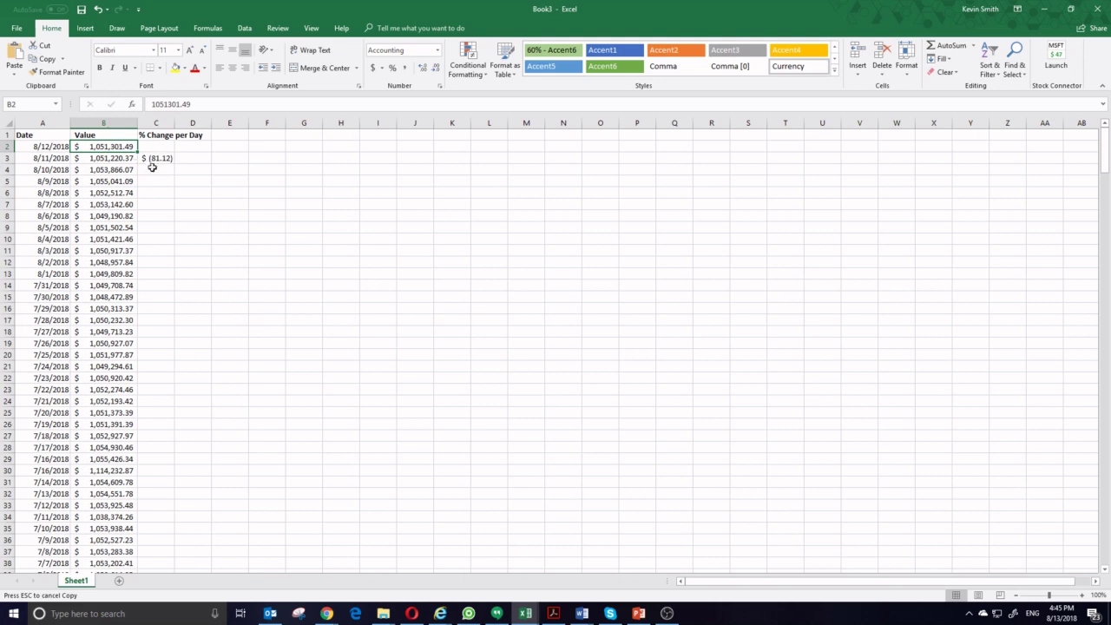
left_click(155, 158)
left_click(198, 105)
type("/")
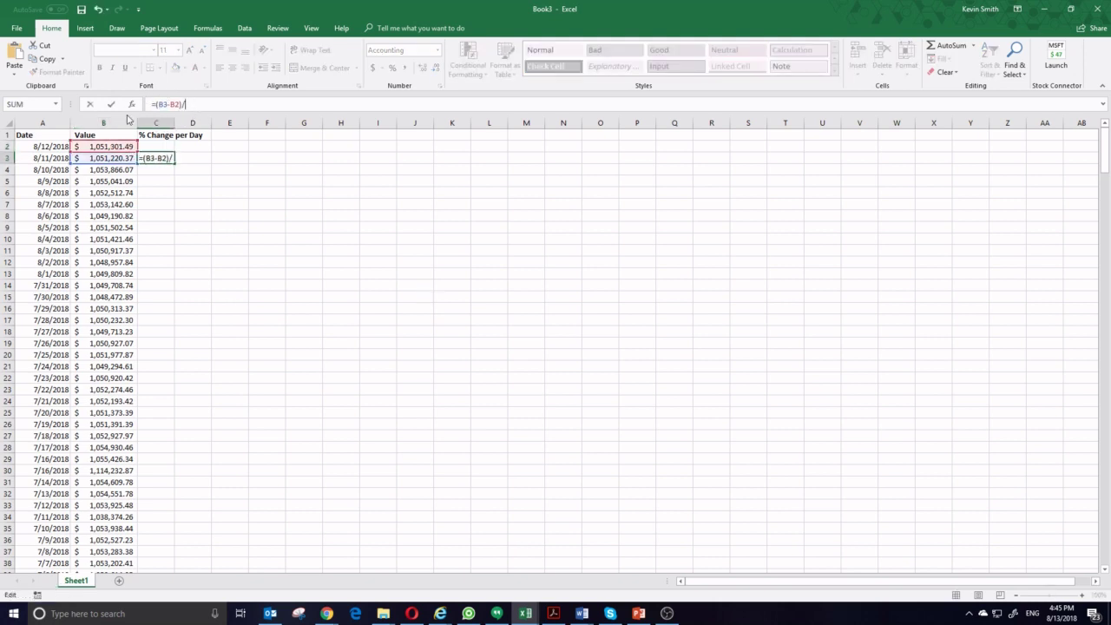
left_click(98, 145)
key("Return")
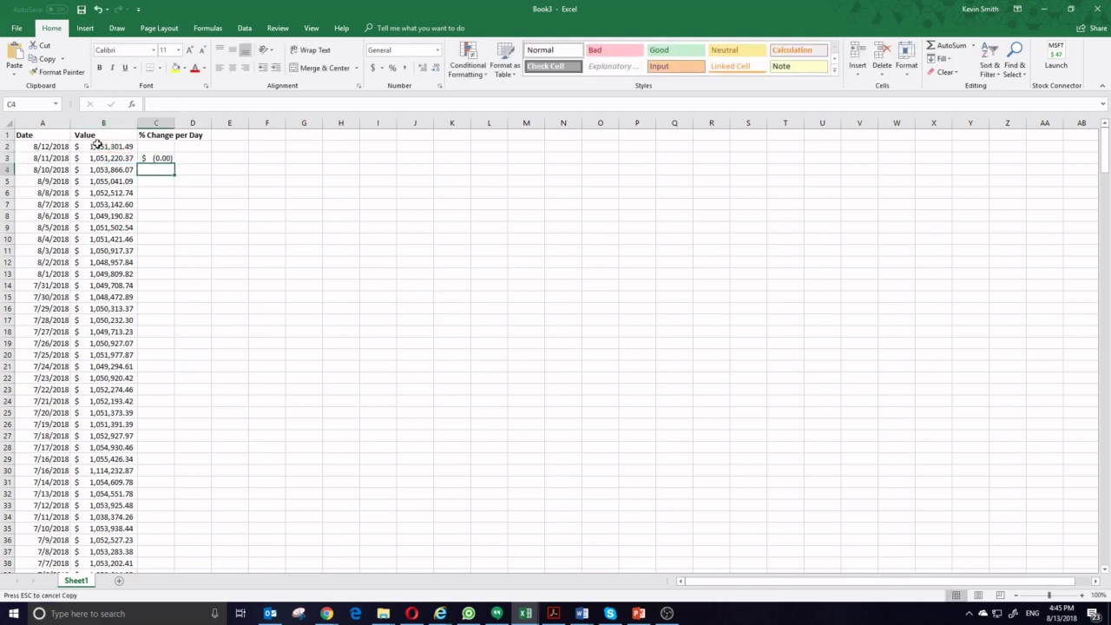
Format C3 as a percentage with two decimal places and autofit the width of column C.
left_click(174, 160)
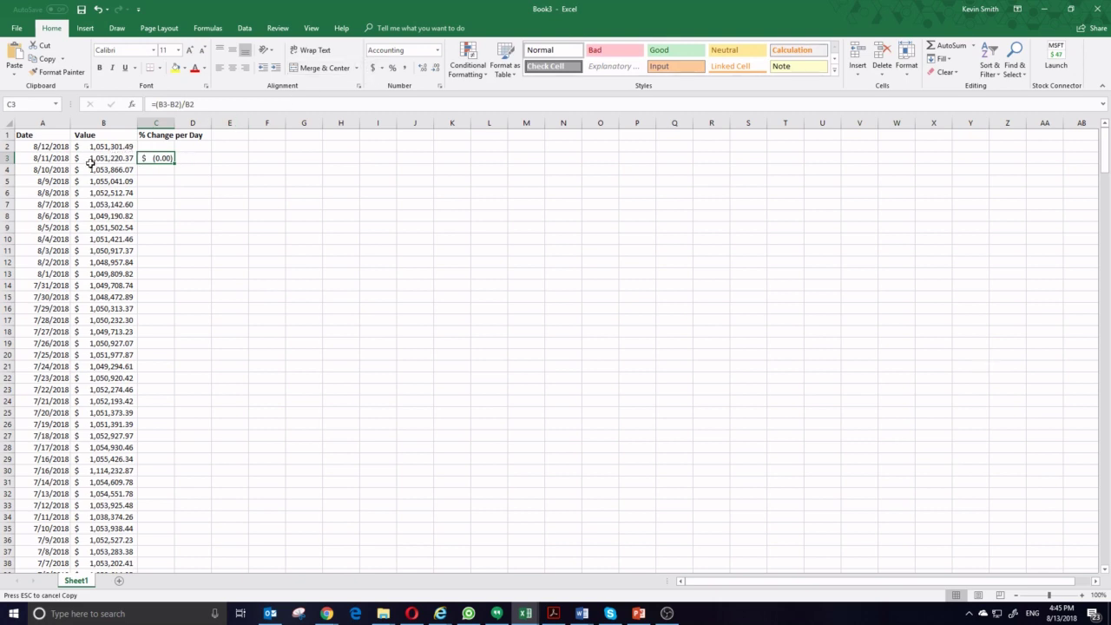
left_click(391, 69)
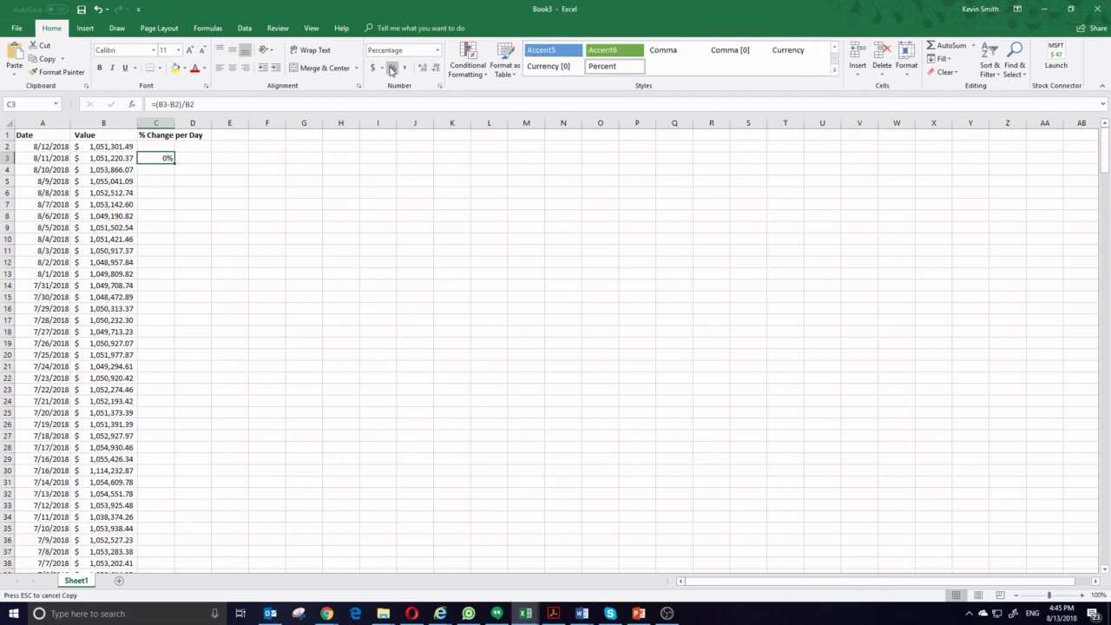
double_click(174, 123)
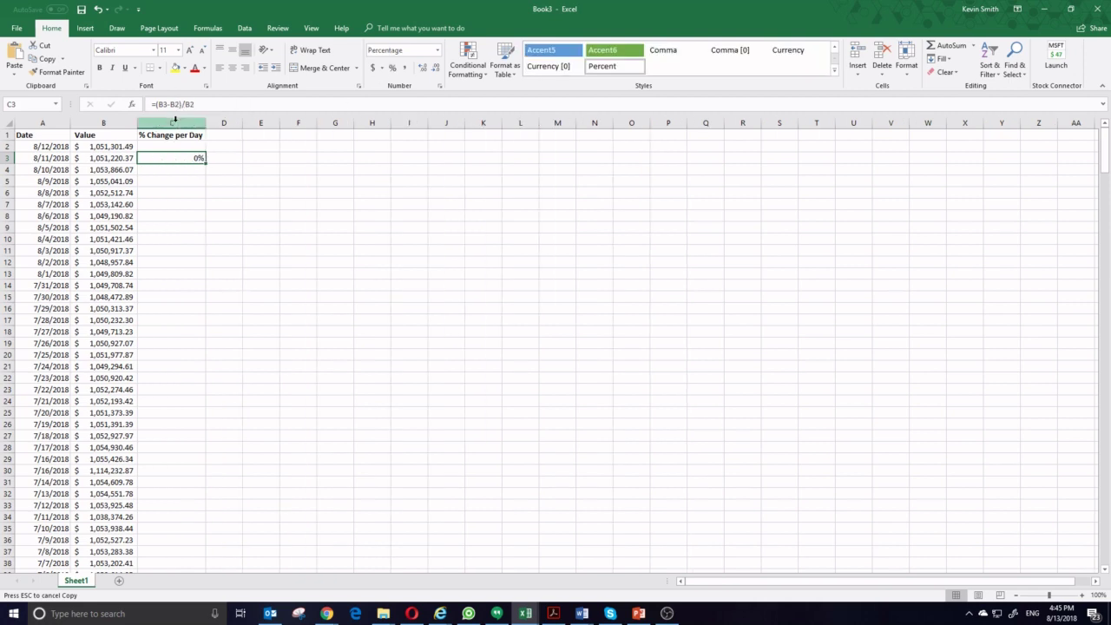
left_click(422, 68)
left_click(422, 68)
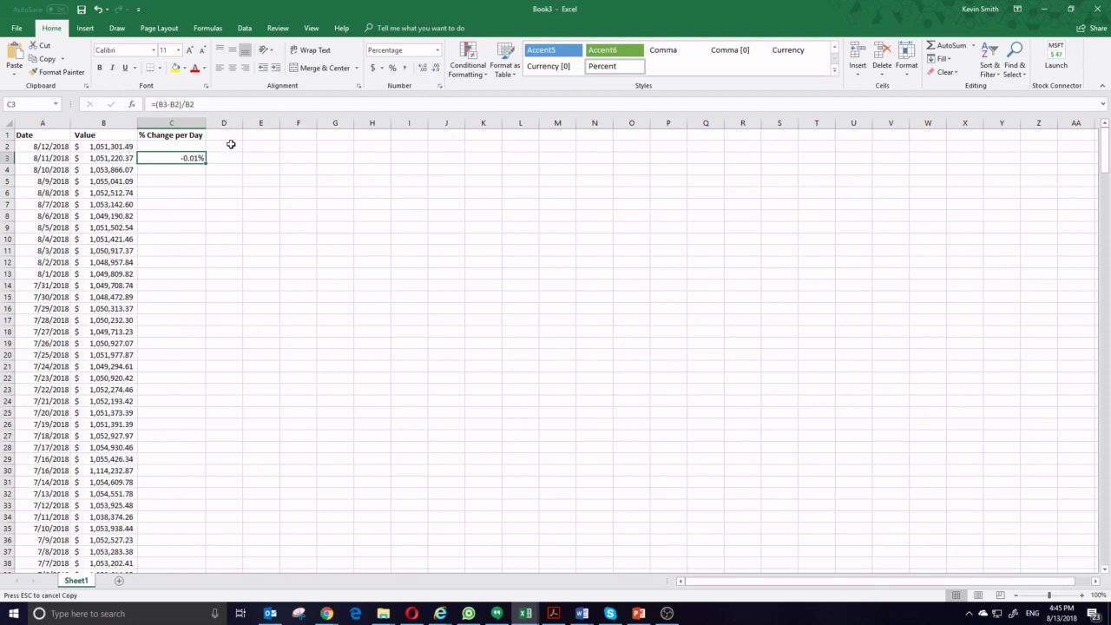
Fill the daily percentage change formula from C3 down to C361, the last dated row.
left_click_drag(206, 164, 203, 561)
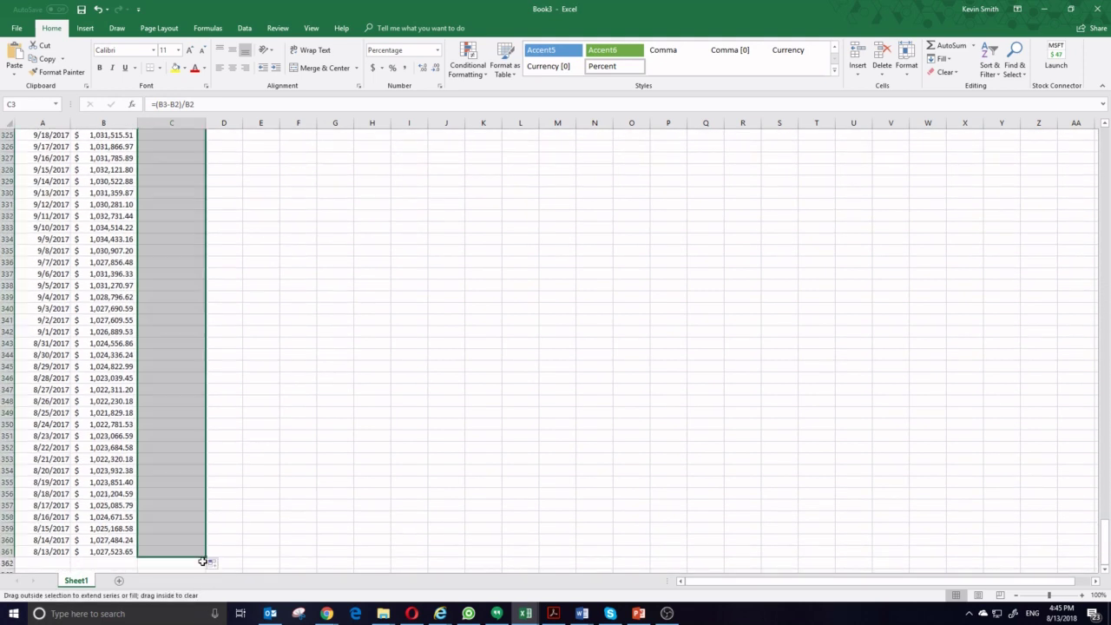
scroll(179, 417, "up", 2)
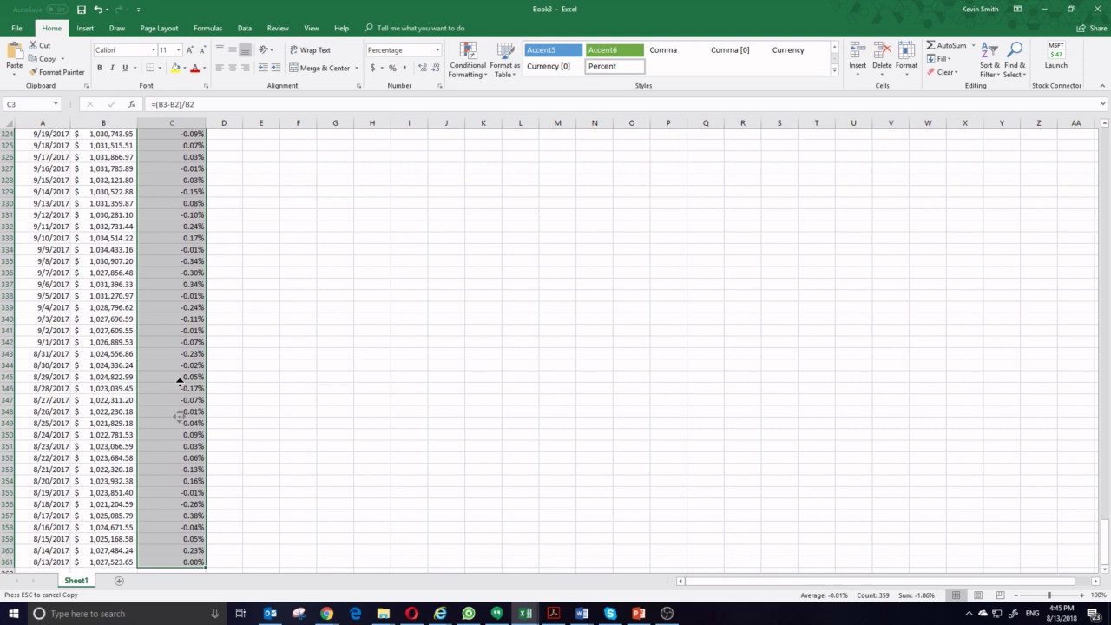
Insert a 2-D line chart from the Date, Value and % Change per Day columns and move it closer to the data.
left_click(186, 343)
scroll(205, 437, "up", 20)
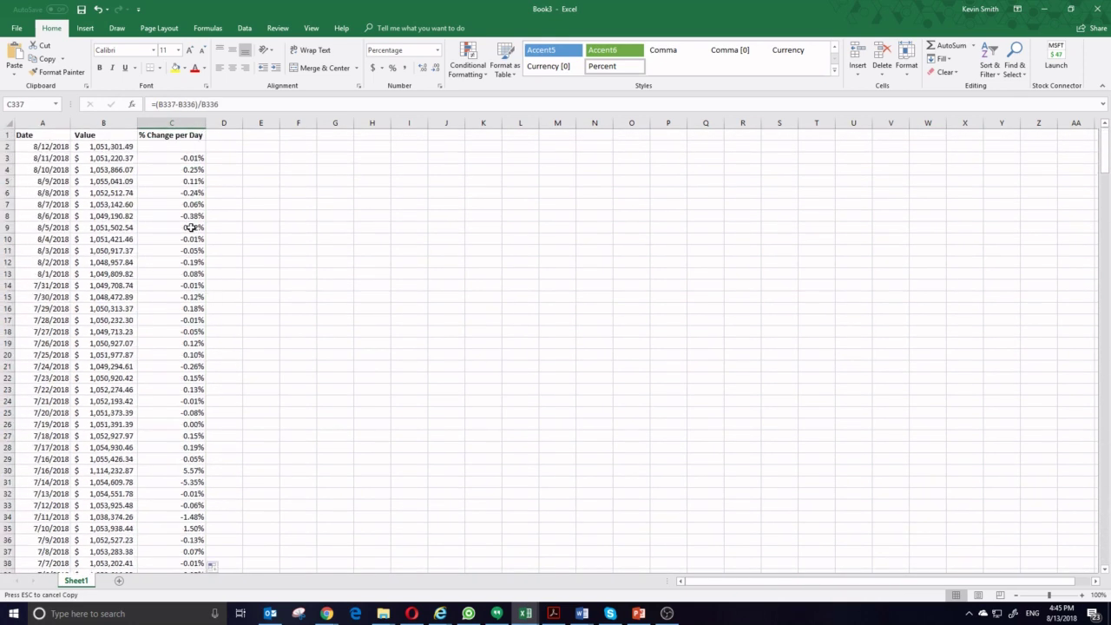
left_click(190, 226)
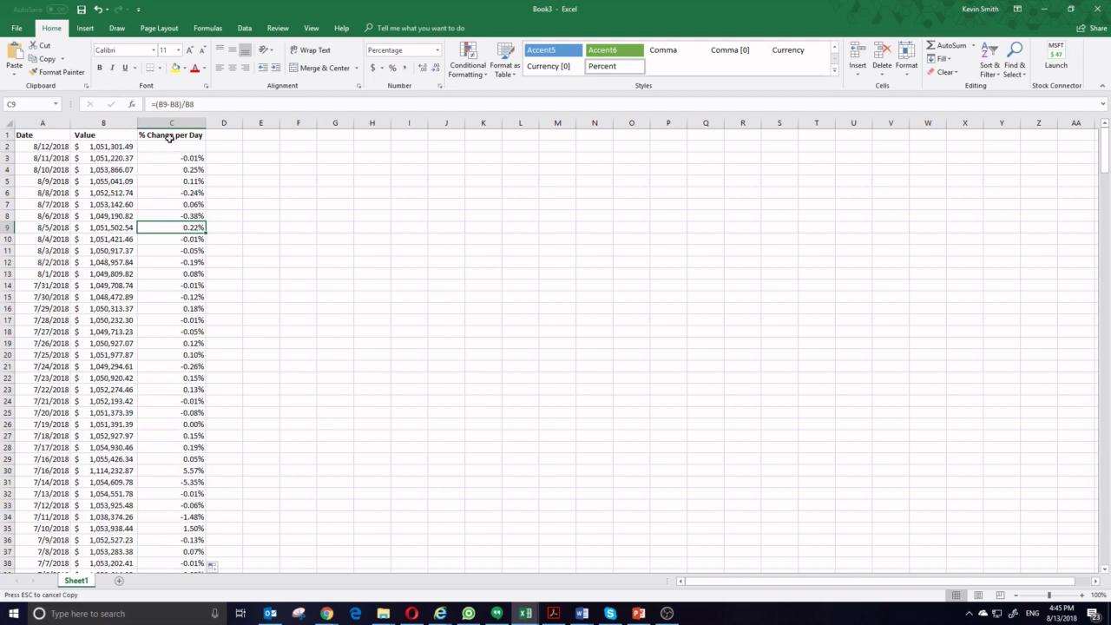
left_click(169, 137)
key("ctrl+shift+Down")
key("shift+Left")
key("shift+Left")
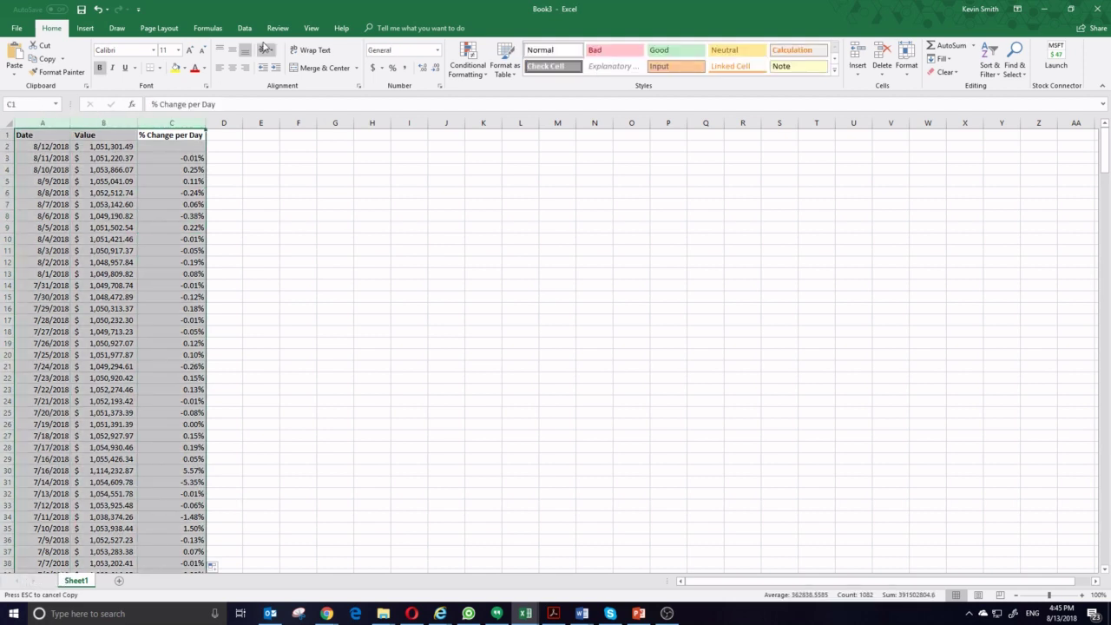
left_click(245, 28)
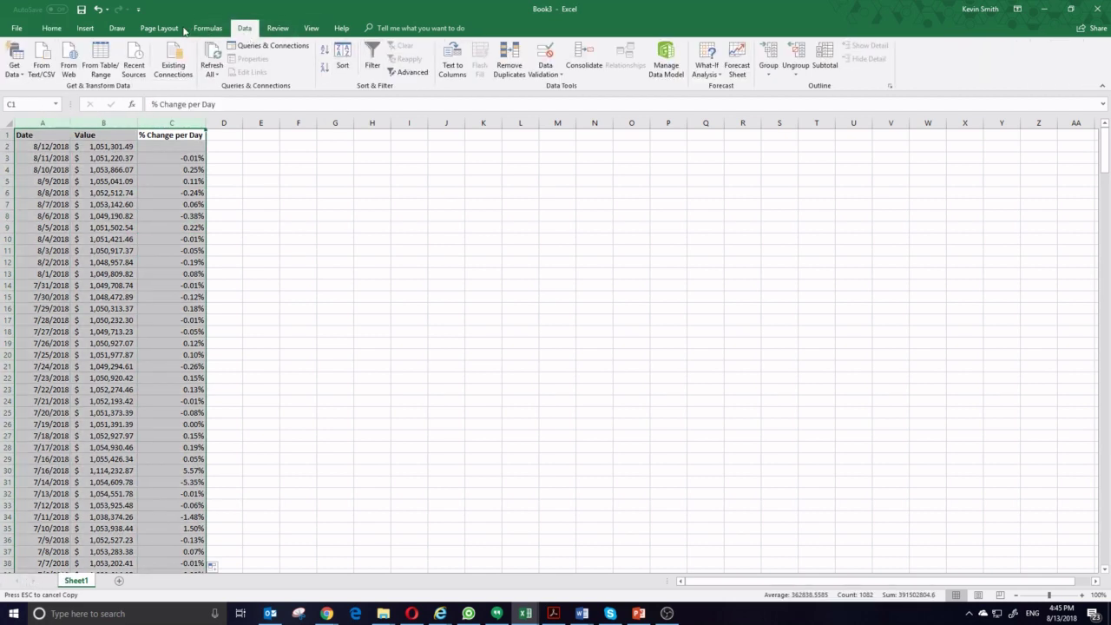
left_click(85, 28)
left_click(449, 59)
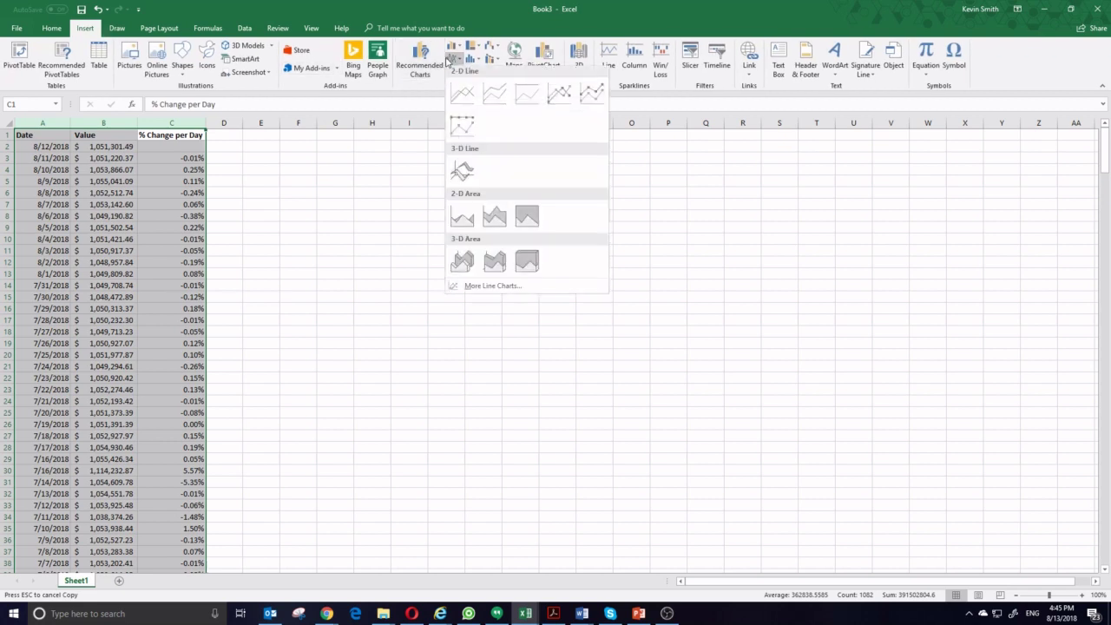
left_click(462, 93)
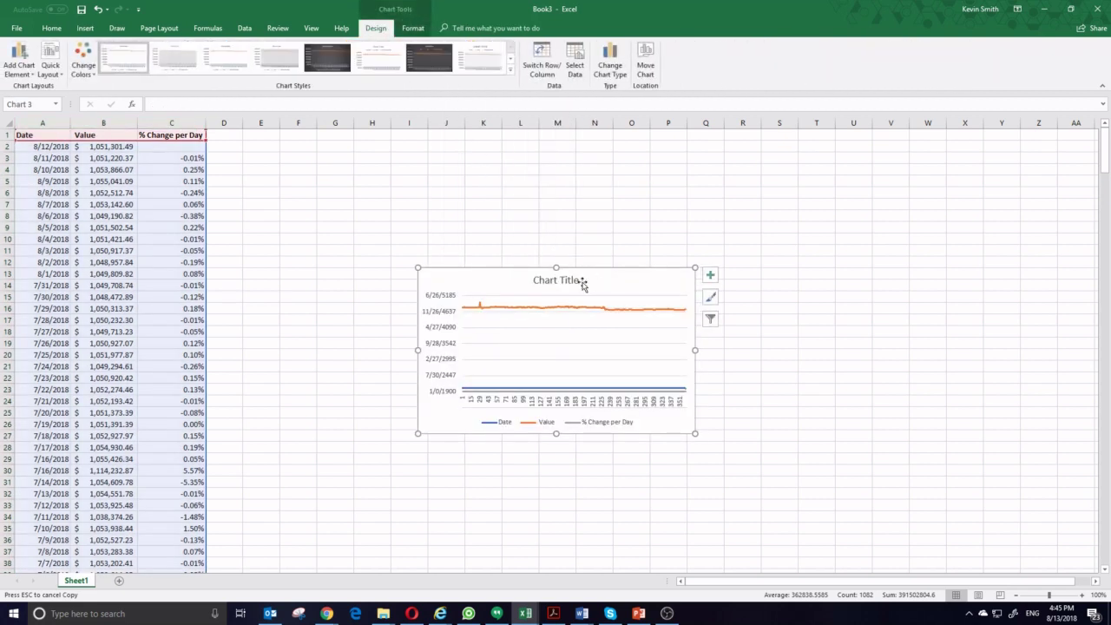
left_click_drag(623, 286, 515, 290)
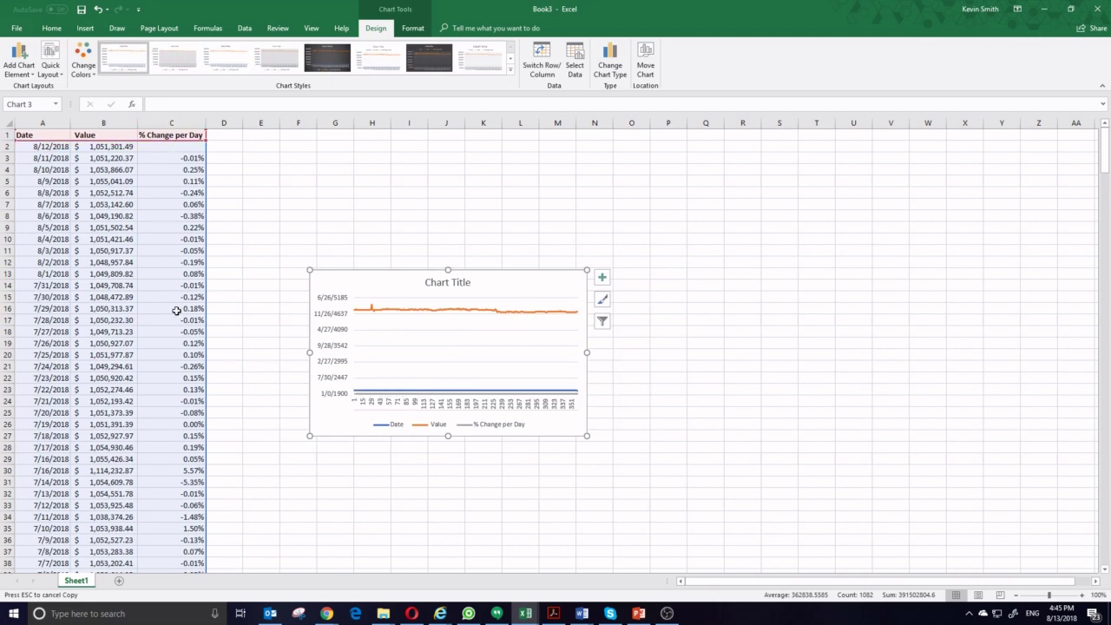
Exclude the Date and Value series from the chart's data source, keeping only % Change per Day.
left_click(104, 122)
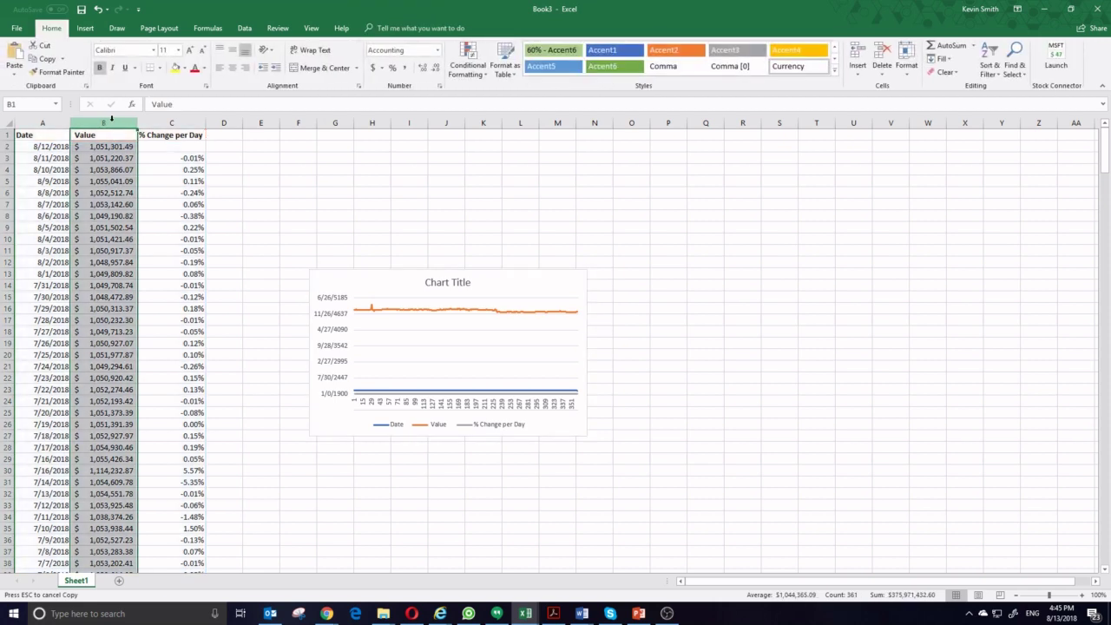
left_click(526, 288)
right_click(534, 284)
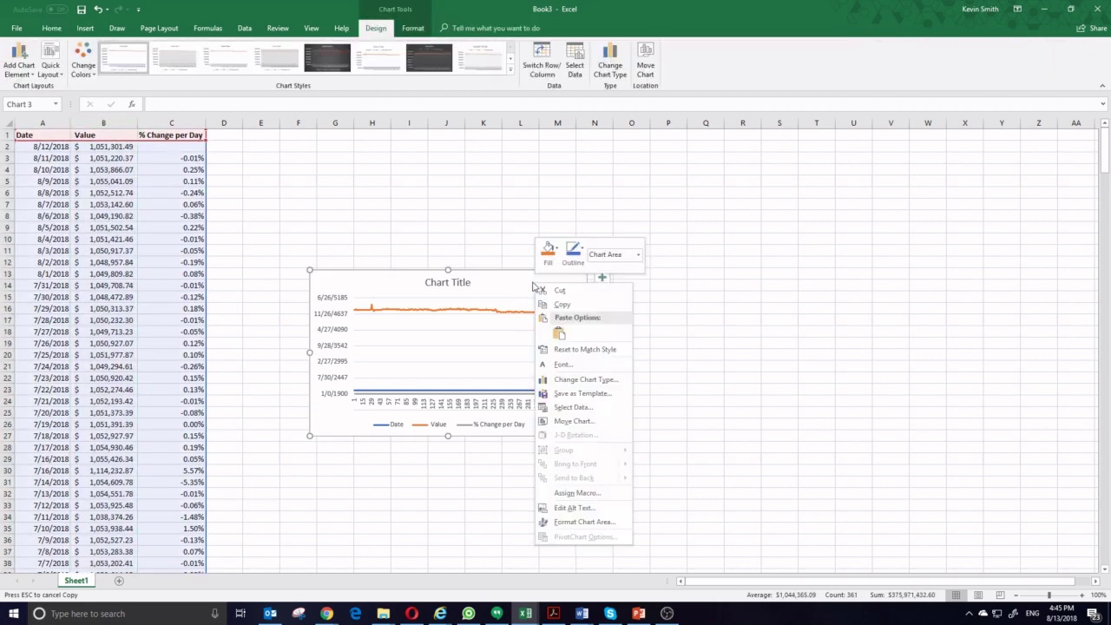
left_click(569, 408)
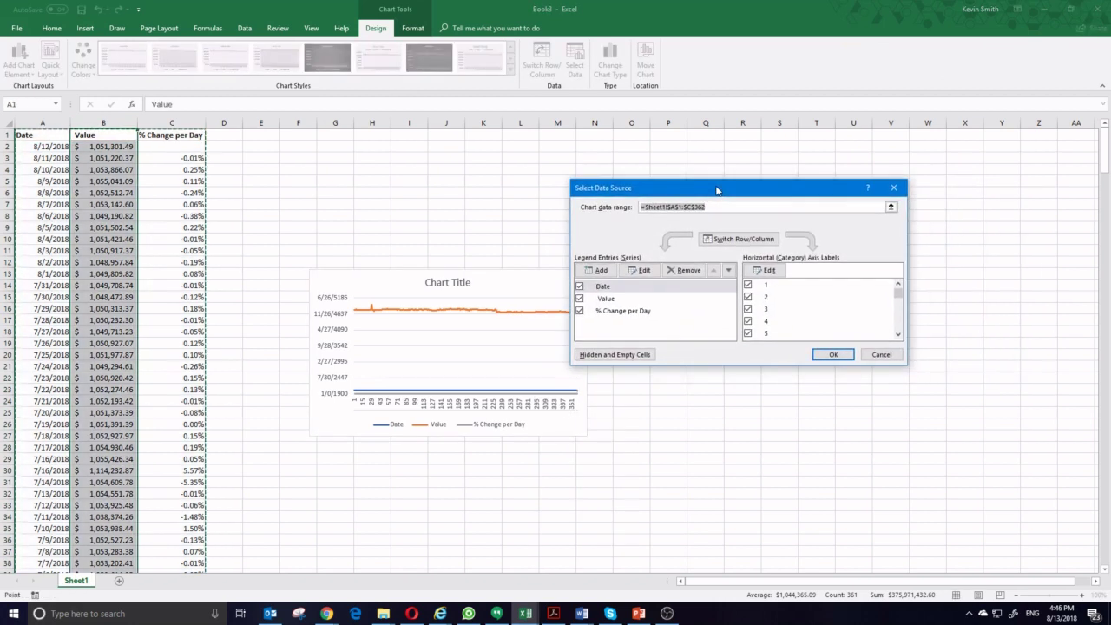
left_click(580, 290)
left_click(580, 286)
left_click(580, 298)
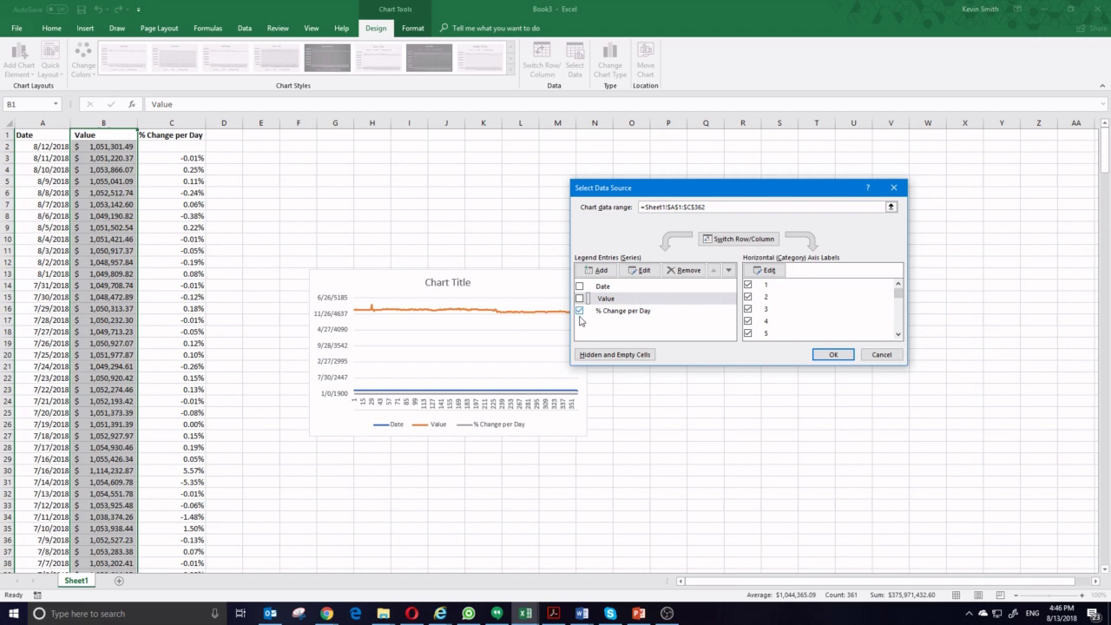
Use the dates in column A (=Sheet1!$A:$A) as the chart's horizontal axis labels and enlarge the chart to about column T.
left_click(770, 271)
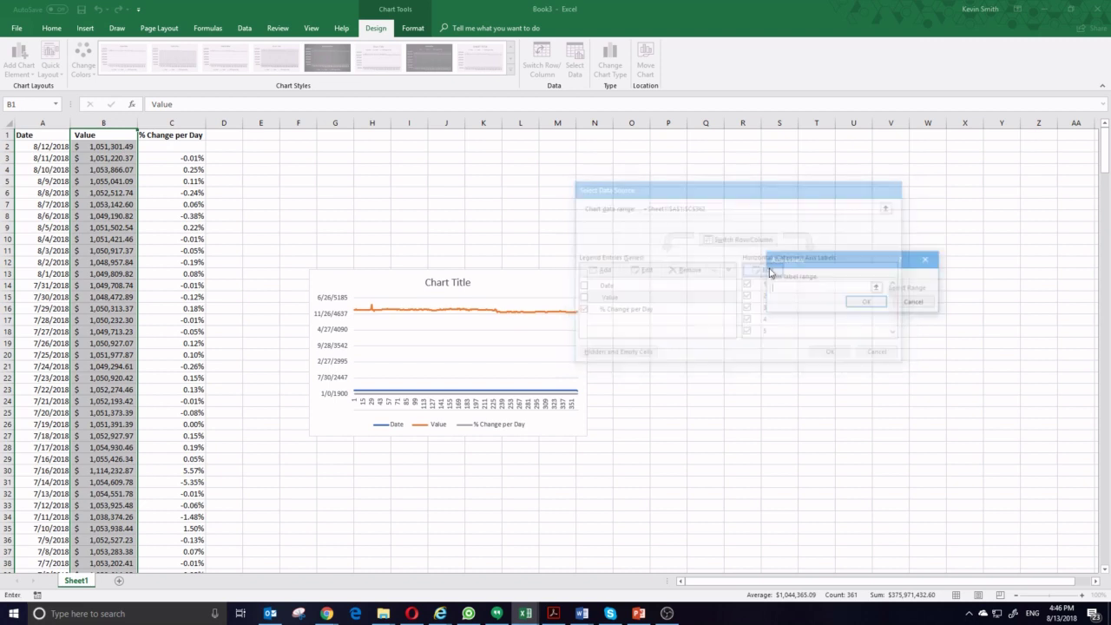
left_click(33, 118)
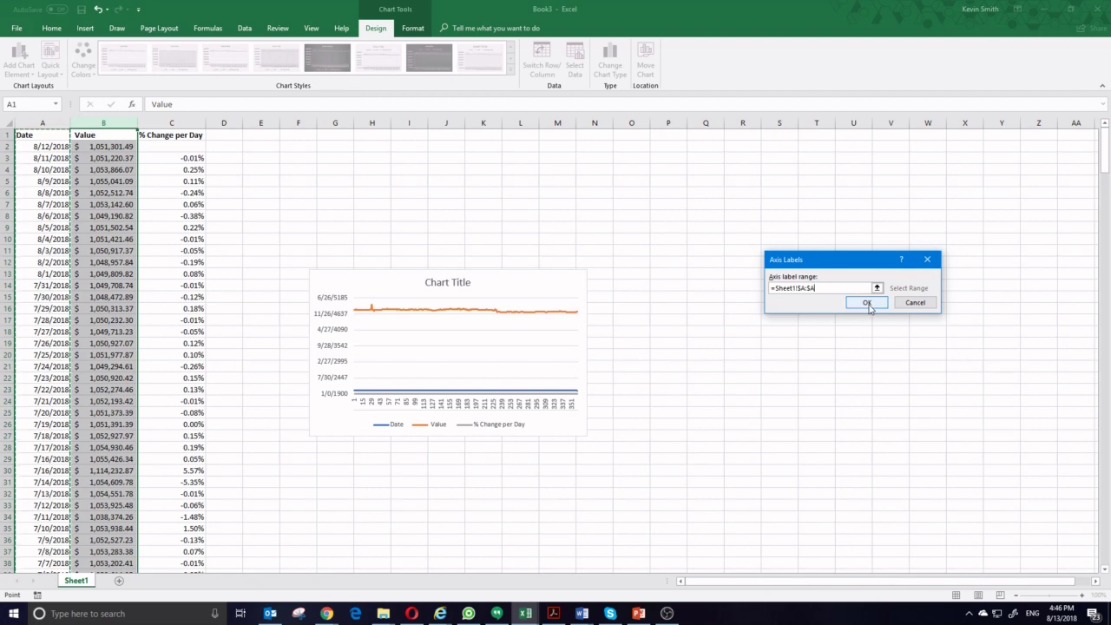
left_click(866, 302)
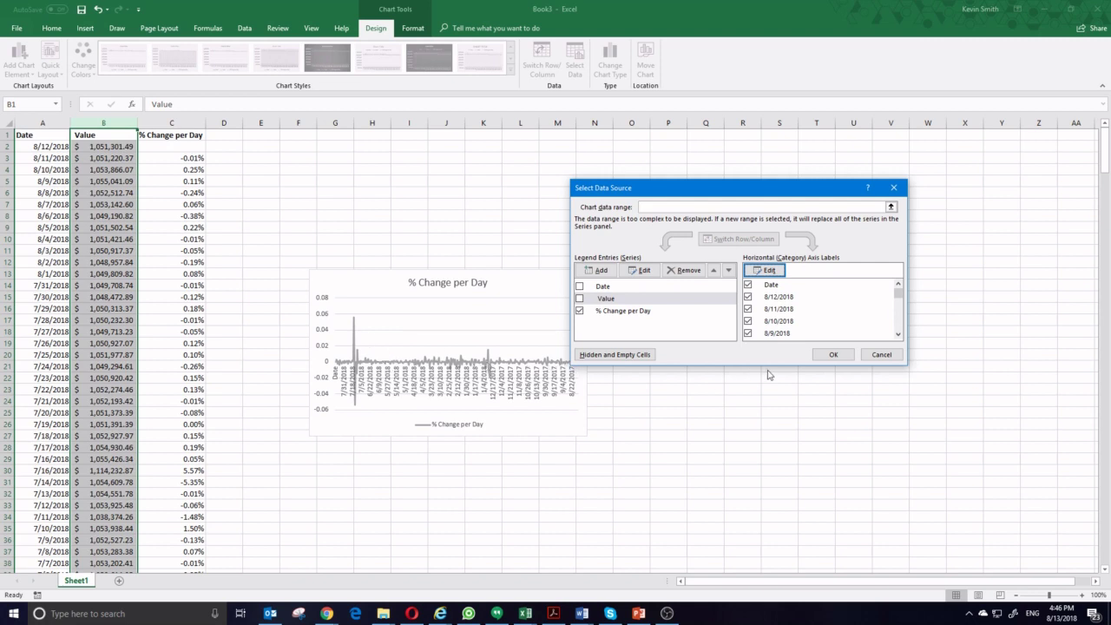
left_click(834, 354)
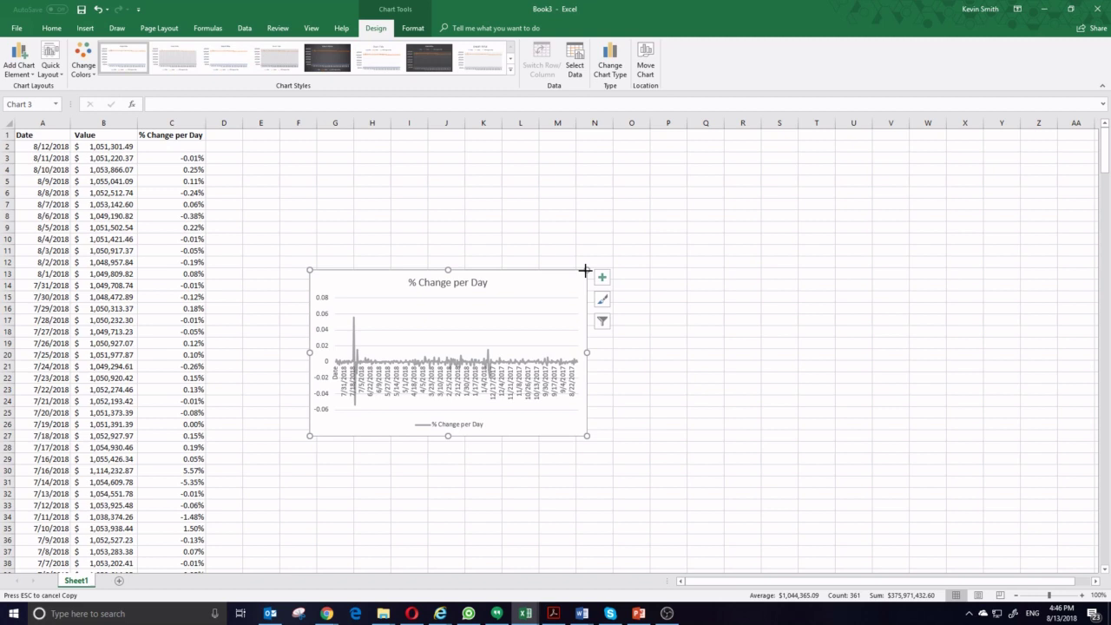
left_click_drag(585, 272, 838, 159)
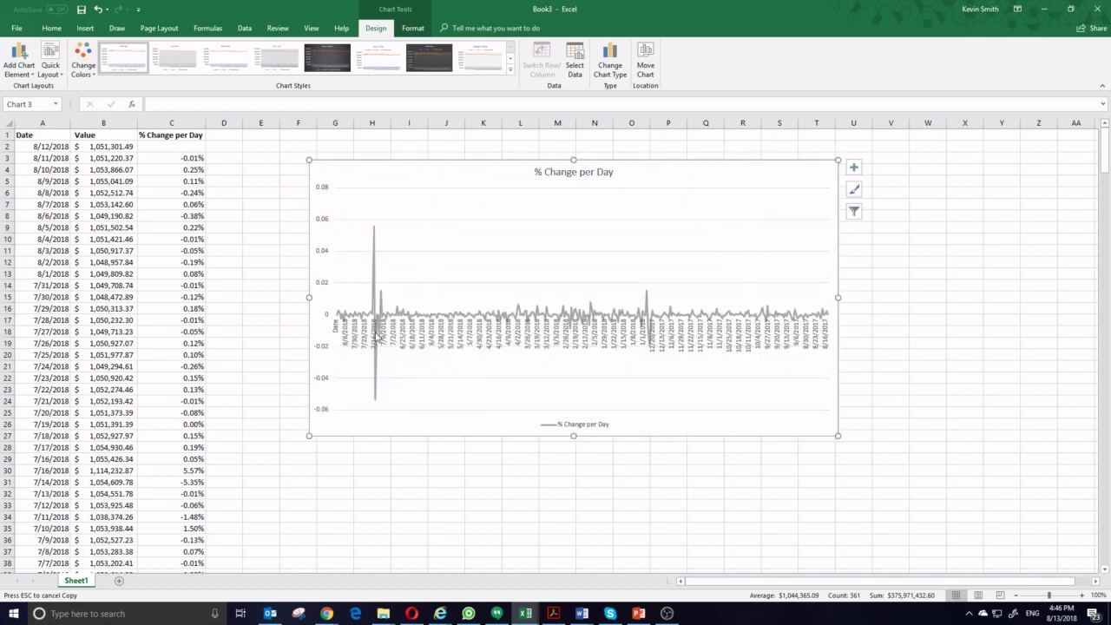
Set the label position of the chart's horizontal date axis to Low.
left_click(339, 332)
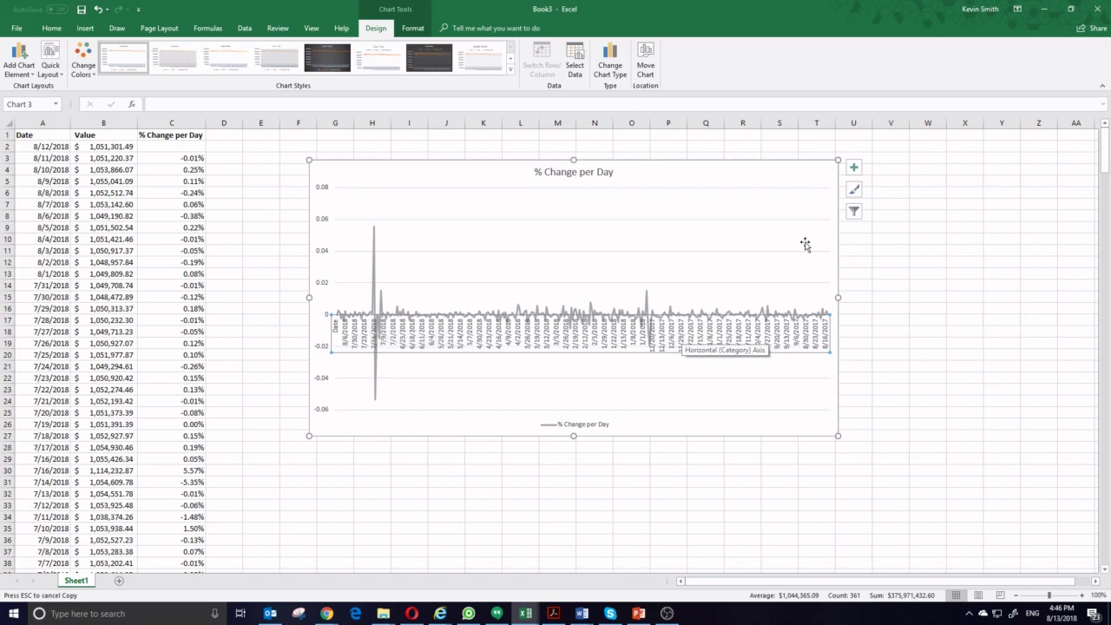
right_click(719, 384)
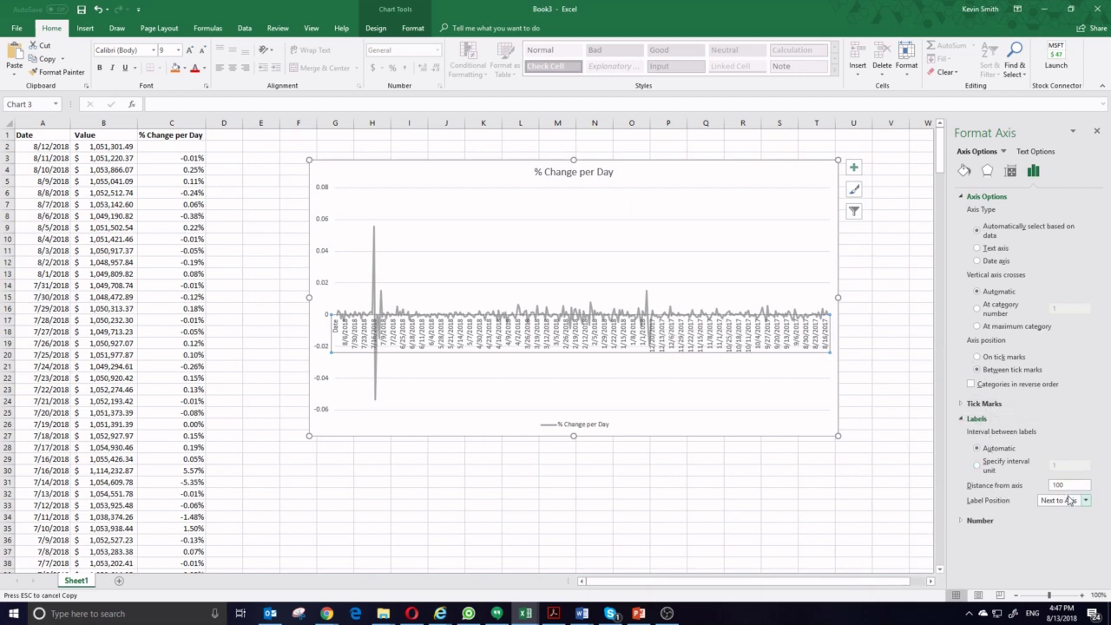
left_click(1076, 507)
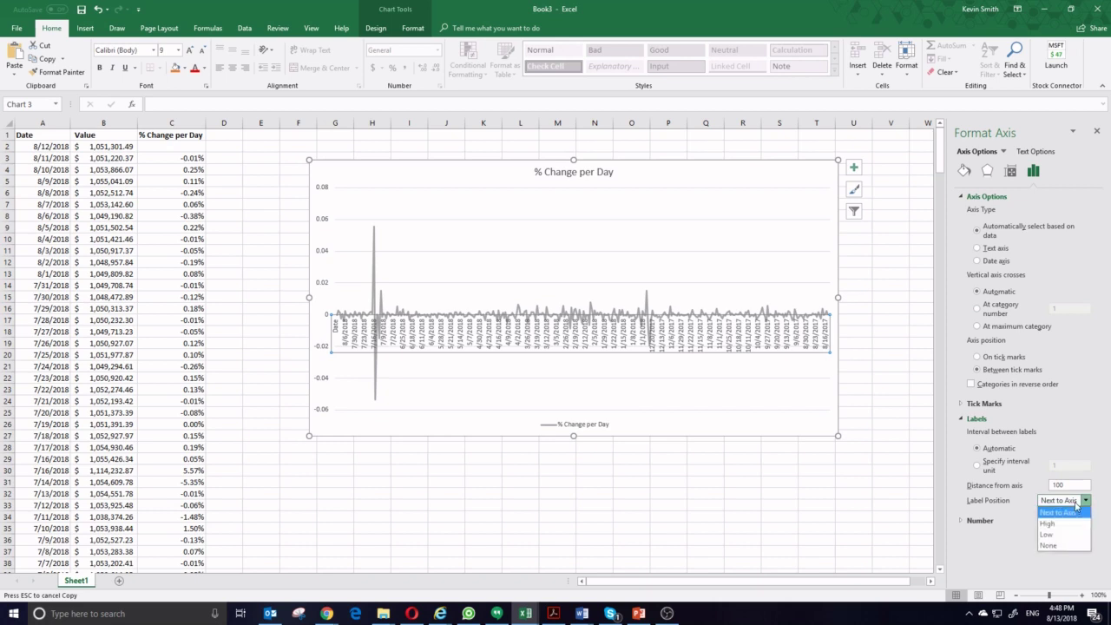
left_click(1060, 536)
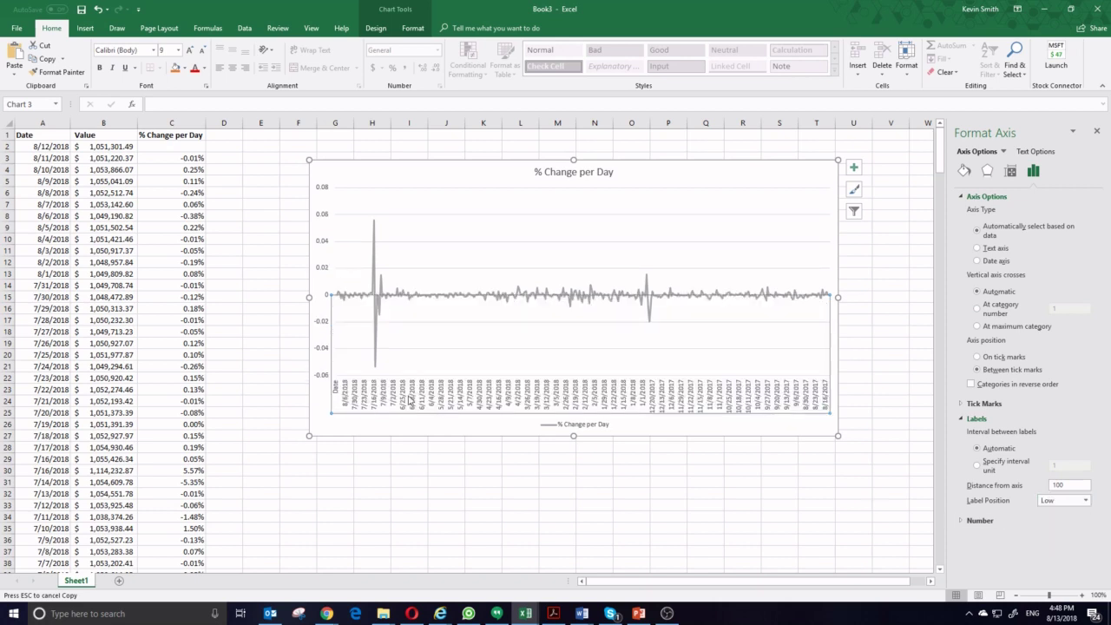
Try the High label position for the chart's date axis and return it to Low.
left_click(1086, 501)
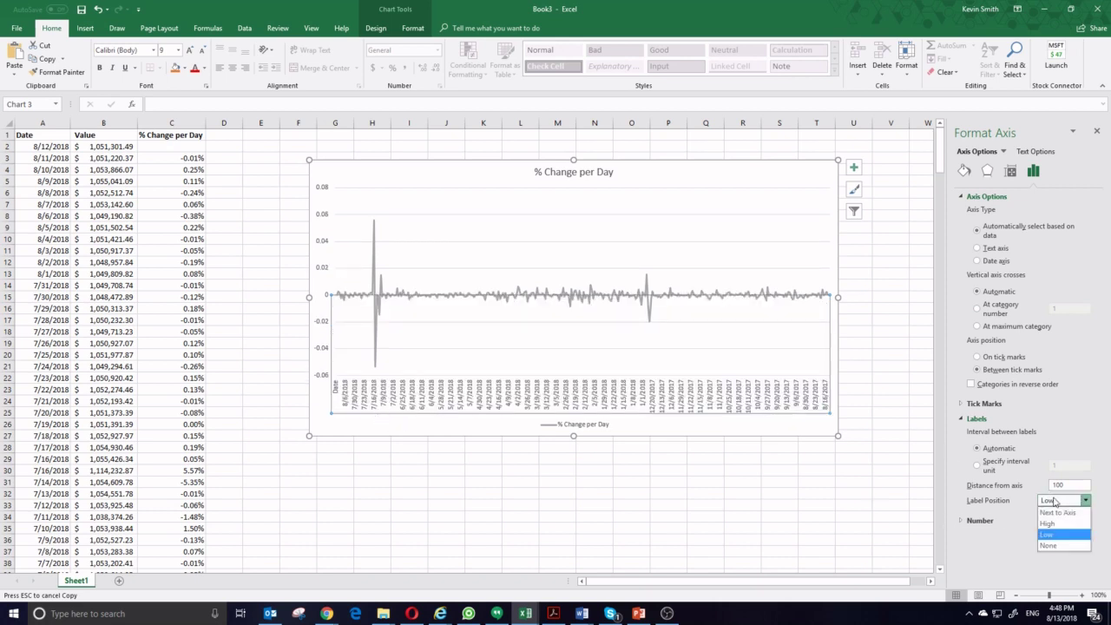
left_click(1064, 524)
left_click(1084, 501)
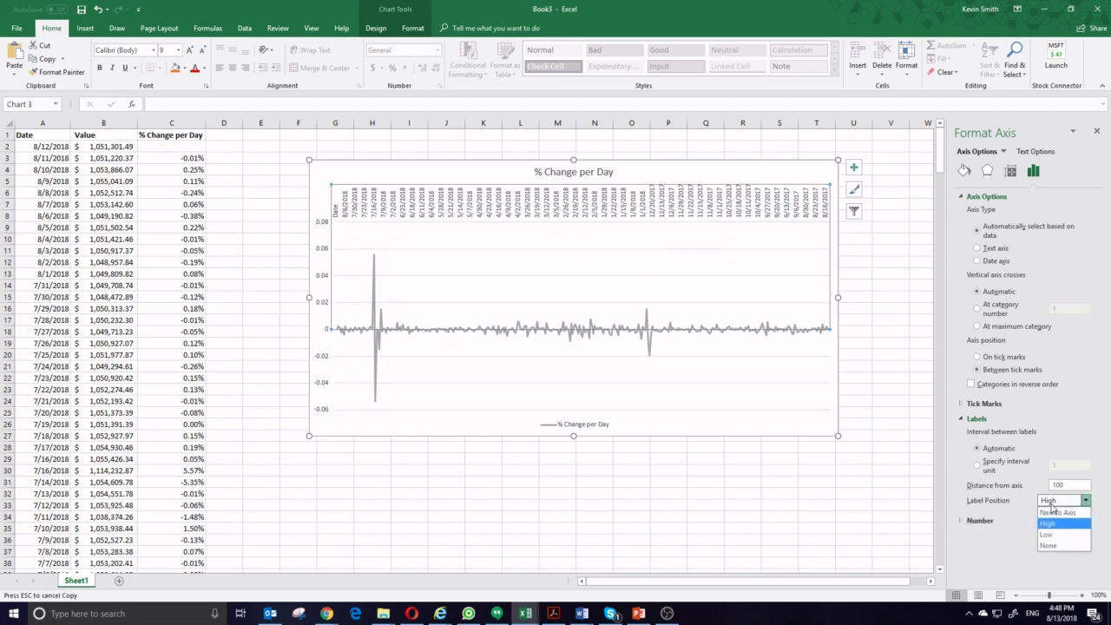
left_click(1057, 535)
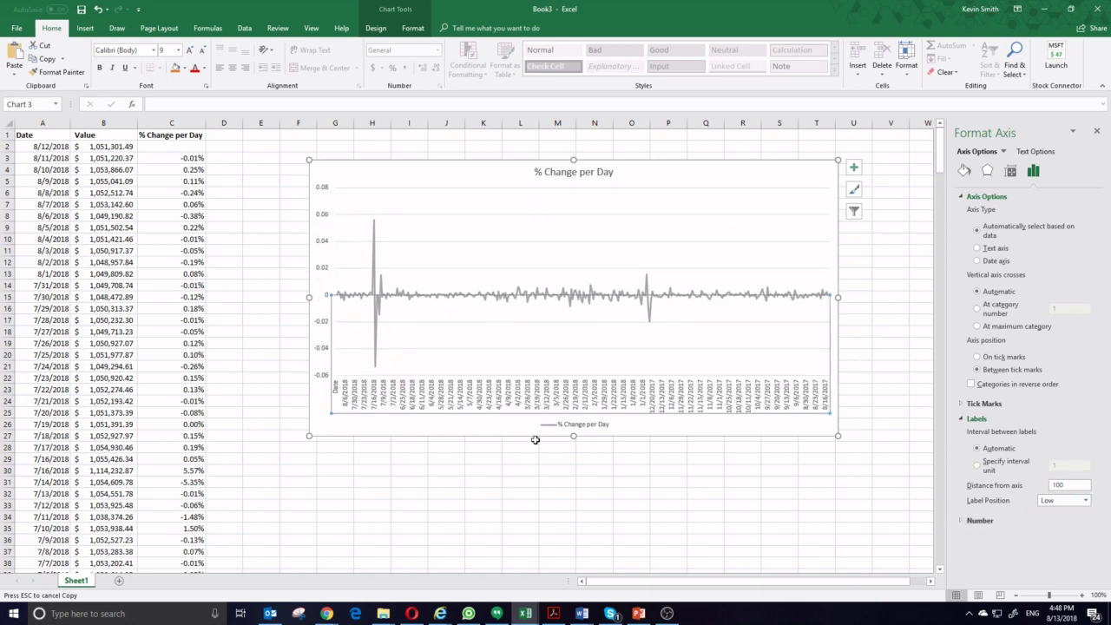
left_click(481, 469)
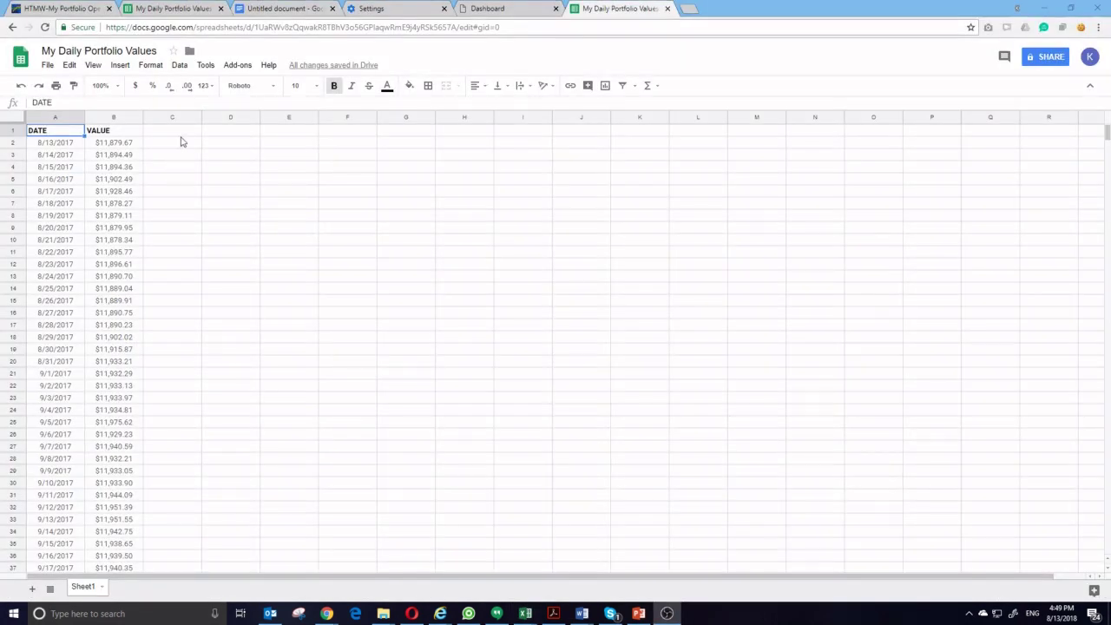
In the My Daily Portfolio Values sheet in Google Sheets, enter the header % Change in C1.
left_click(172, 134)
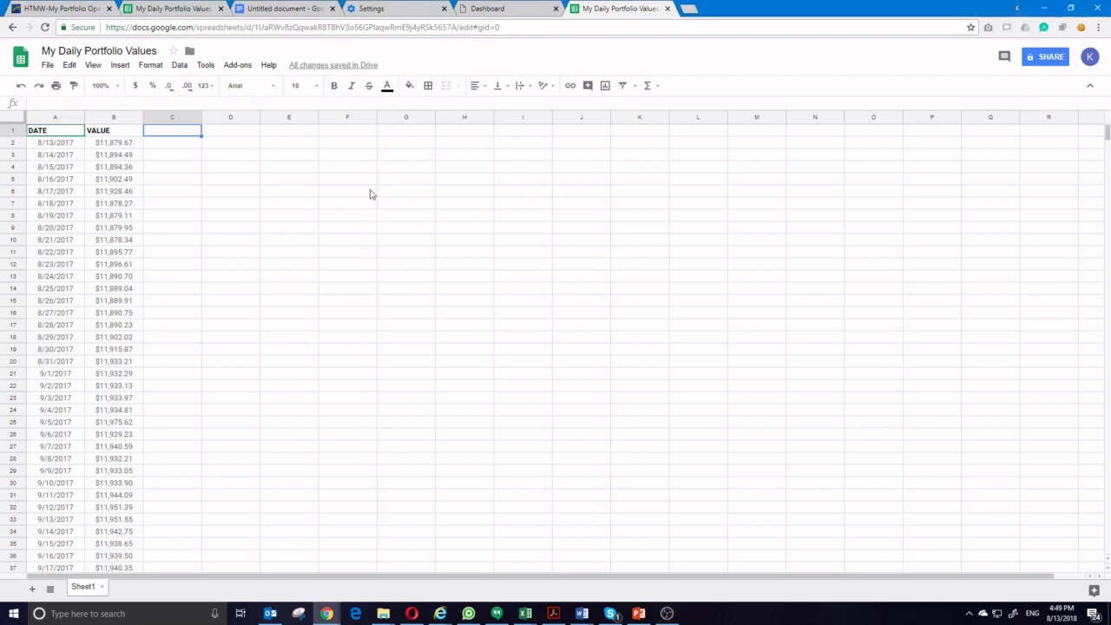
type("% Change")
key("Return")
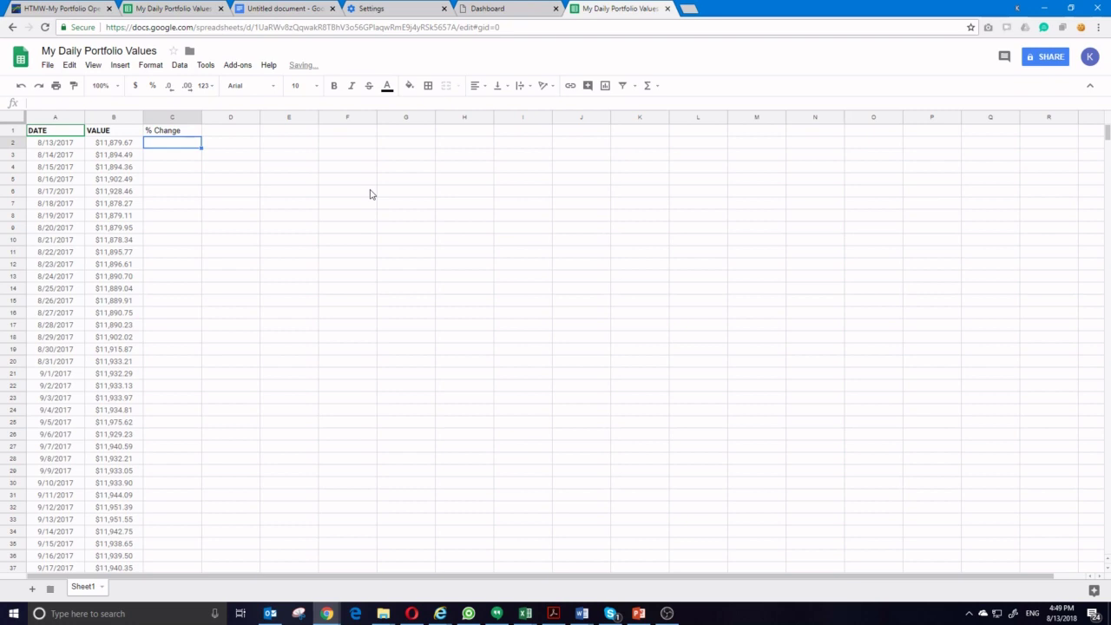
Enter the formula =(B3-B2) in C3 to subtract the previous day's value from the current one.
key("Return")
left_click(397, 218)
left_click(176, 155)
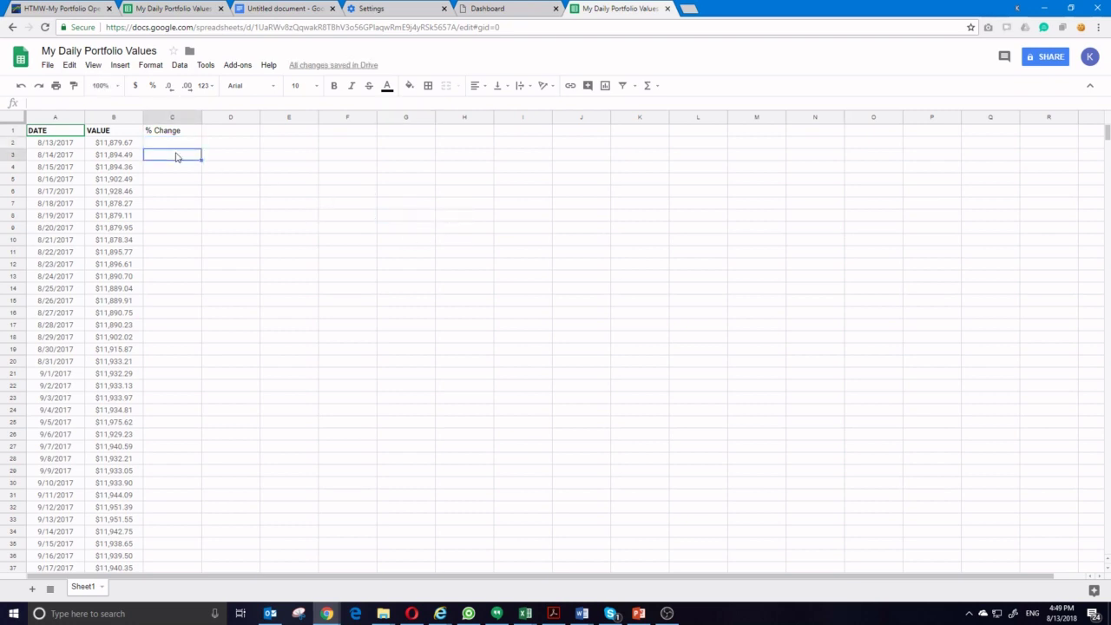
type("=")
left_click(108, 156)
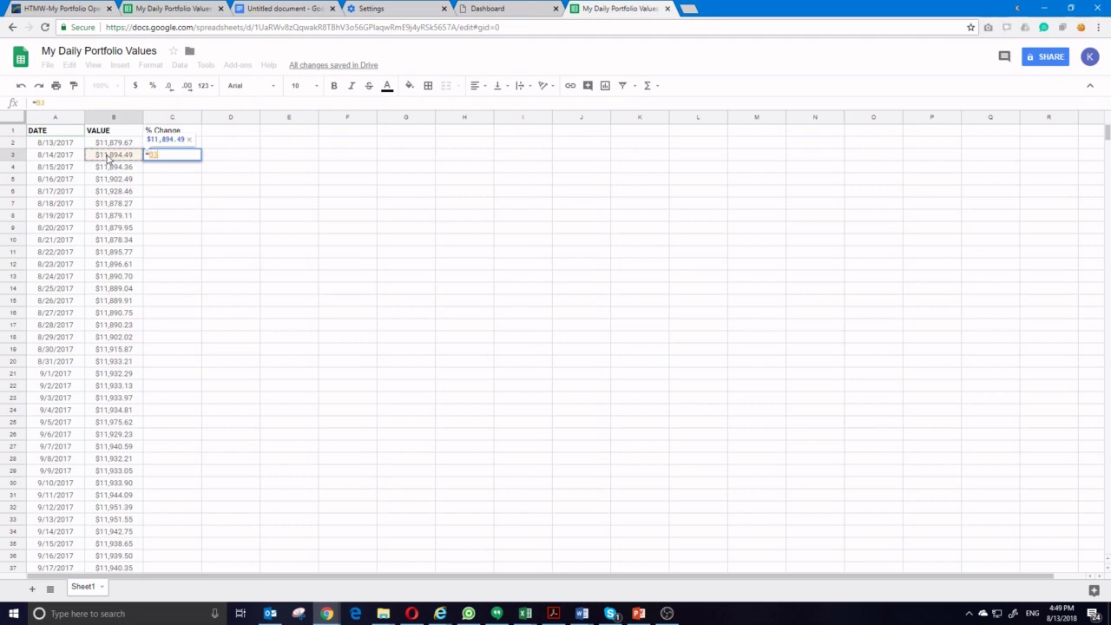
key("BackSpace")
key("BackSpace")
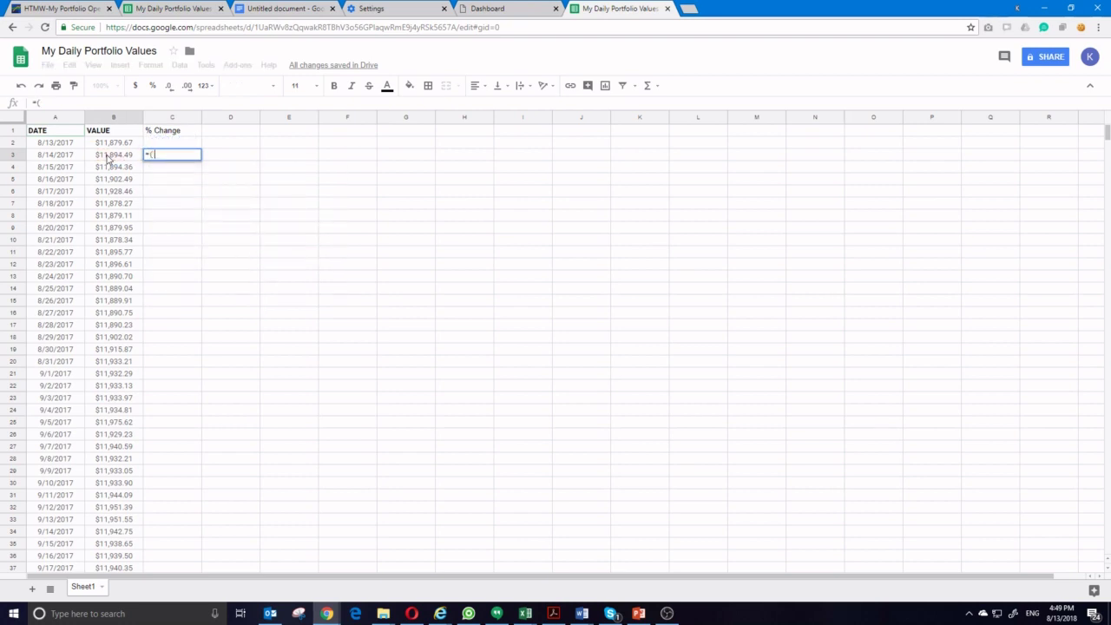
left_click(108, 157)
type("-")
left_click(110, 146)
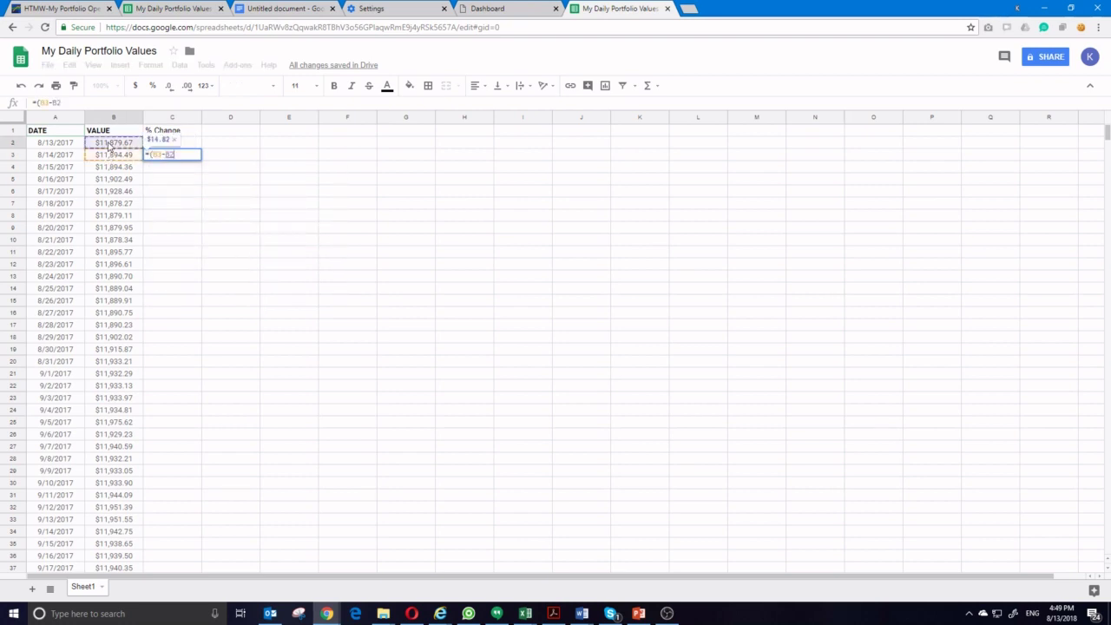
type(")")
left_click(110, 145)
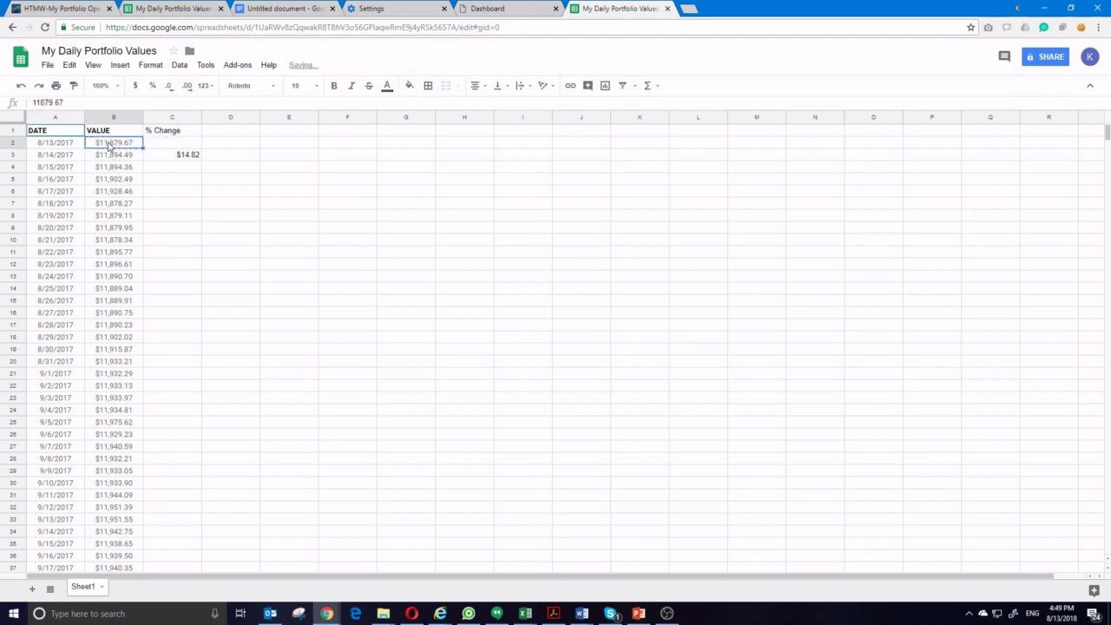
Extend the C3 formula to divide the difference by B2, giving =(B3-B2)/B2.
left_click(172, 154)
left_click(63, 103)
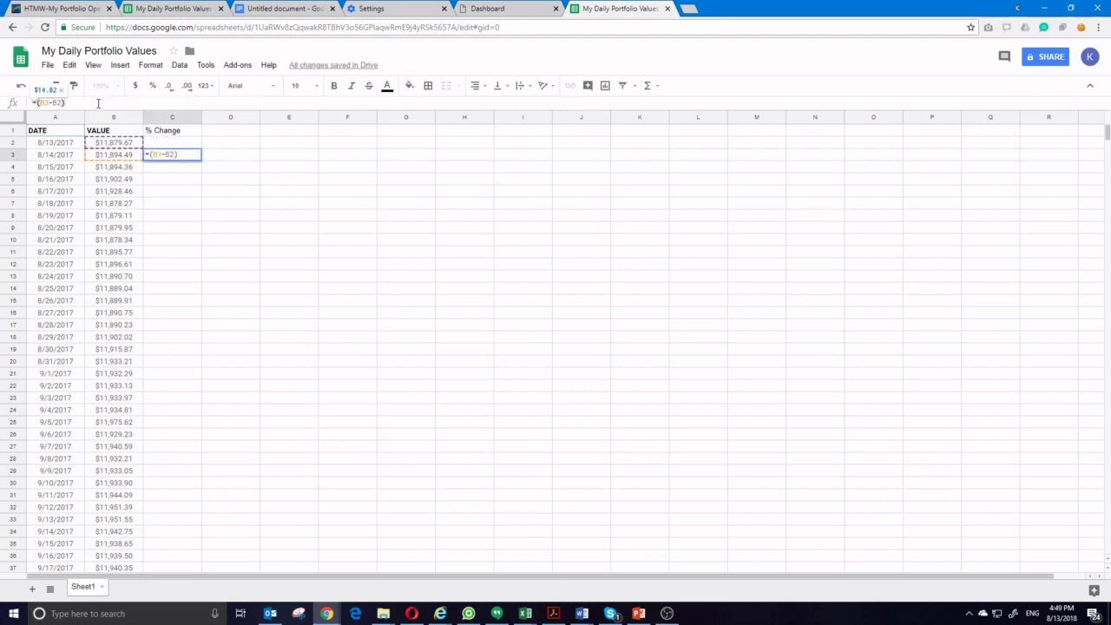
type("/")
left_click(123, 144)
key("Return")
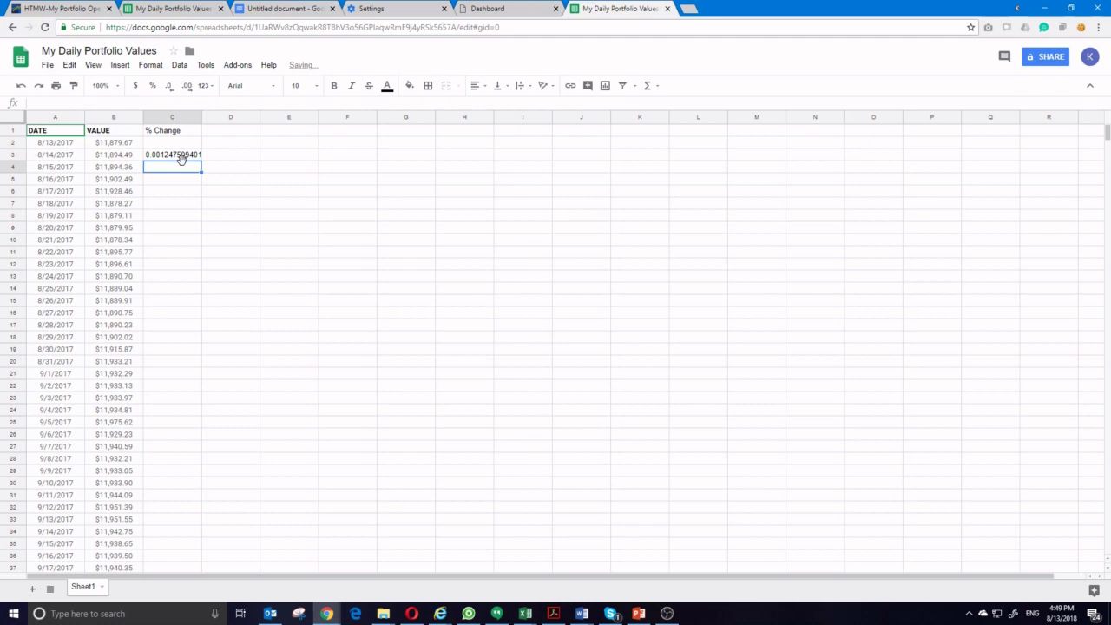
Format C3 as a percentage and fill its formula down column C to the last dated row, 361.
left_click(182, 157)
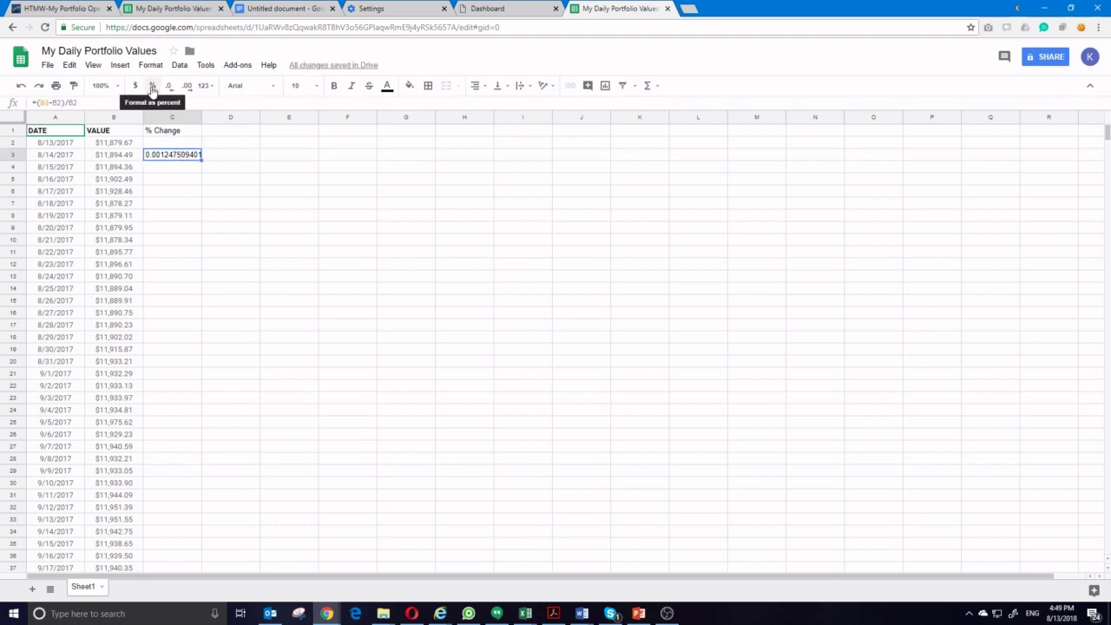
left_click(152, 85)
left_click_drag(201, 161, 184, 376)
left_click_drag(287, 422, 290, 203)
left_click(289, 215)
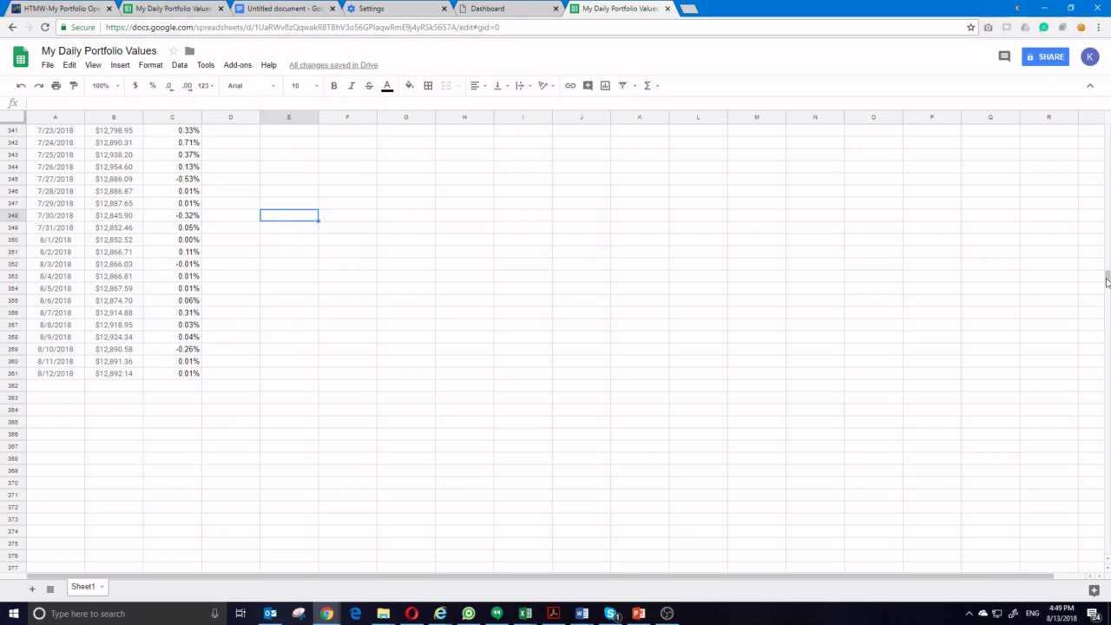
Insert a chart from columns A to C of the sheet and set its chart type to Line chart.
key("ctrl+Home")
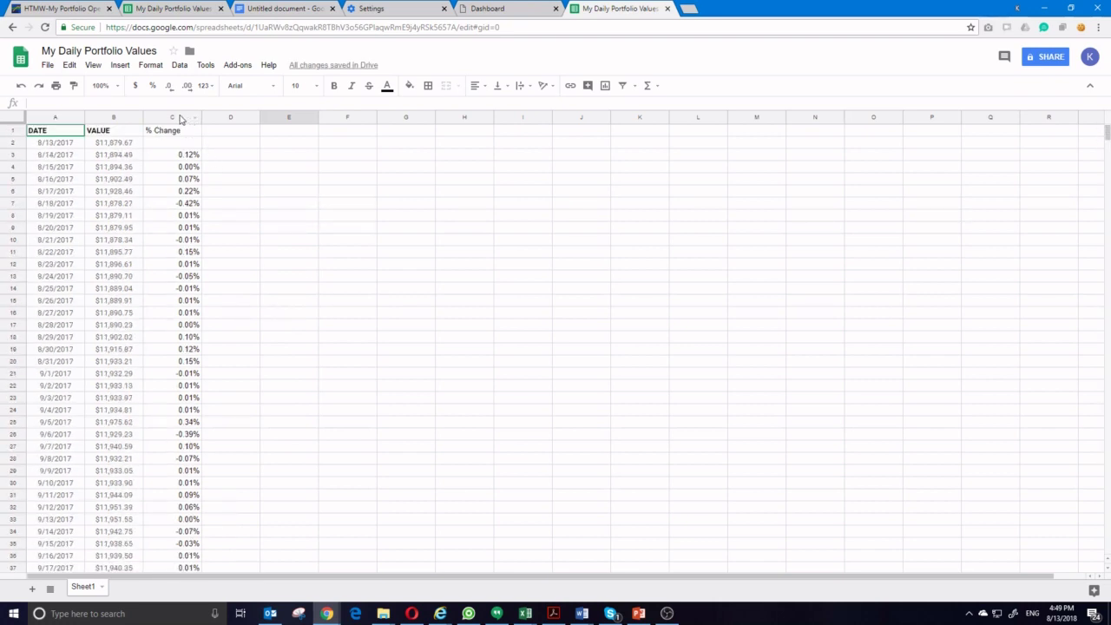
left_click_drag(181, 119, 70, 118)
left_click(120, 65)
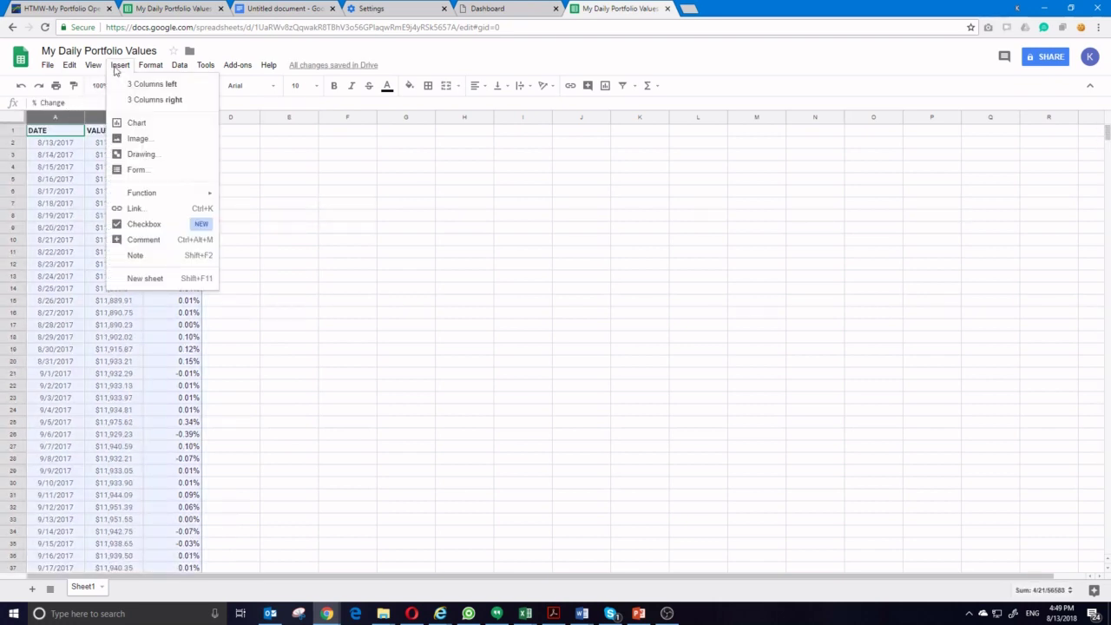
left_click(137, 122)
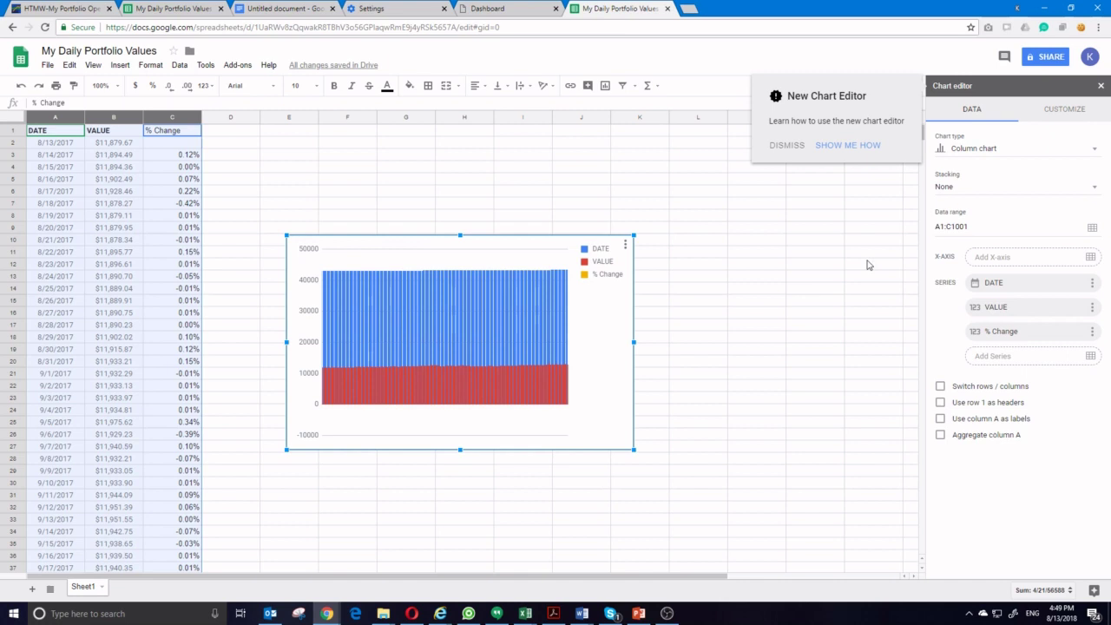
left_click(996, 150)
left_click(959, 197)
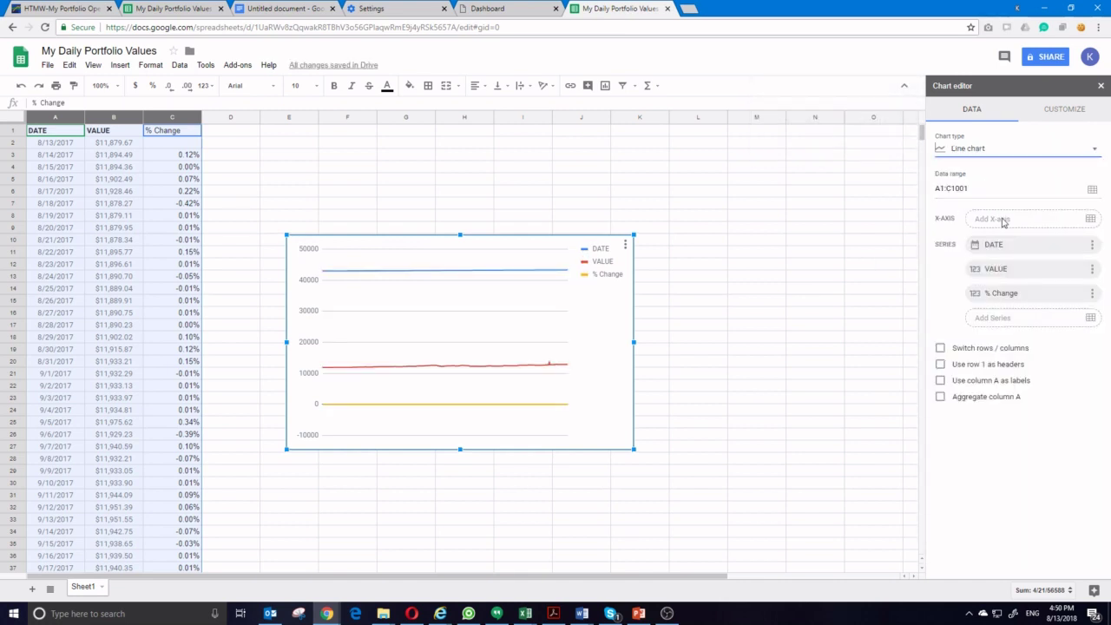
Remove the VALUE and DATE series from the line chart, keeping only % Change.
left_click(1092, 269)
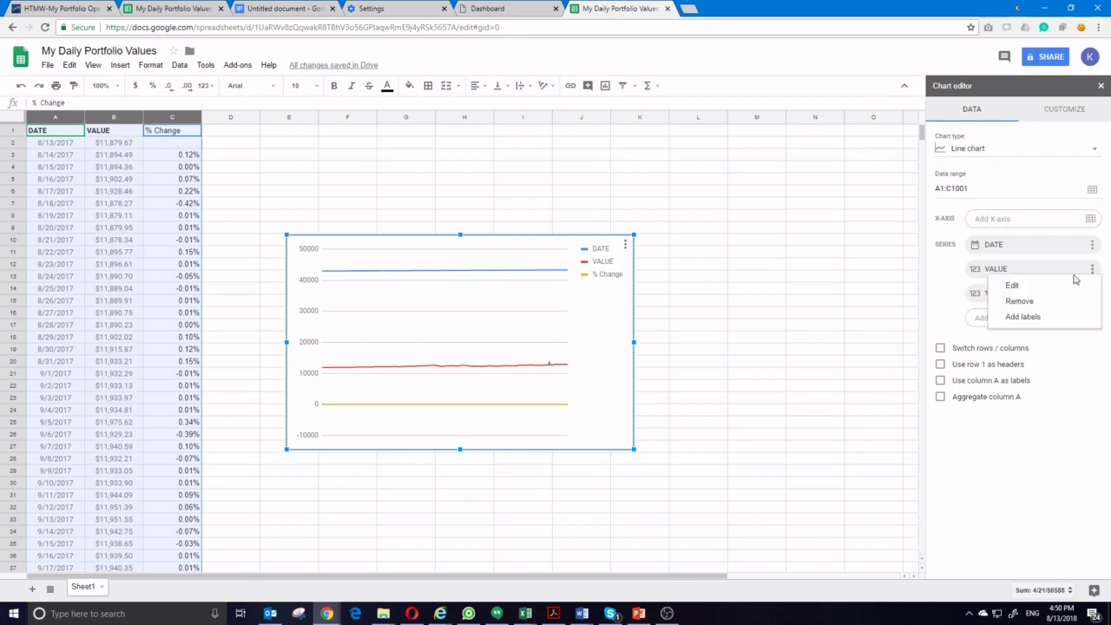
left_click(1020, 302)
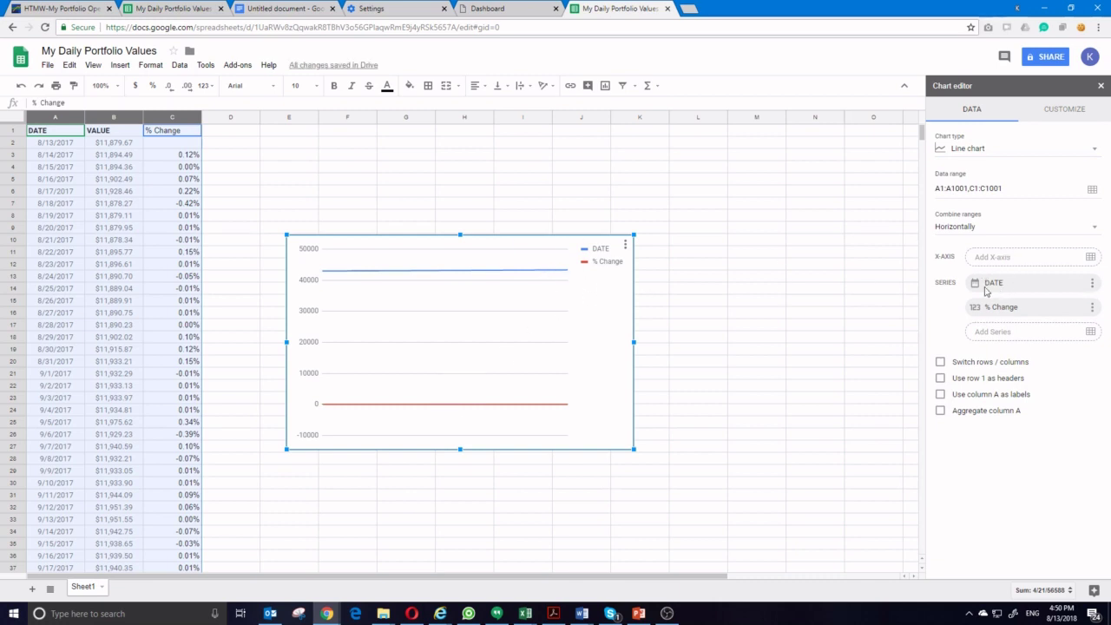
left_click(1093, 282)
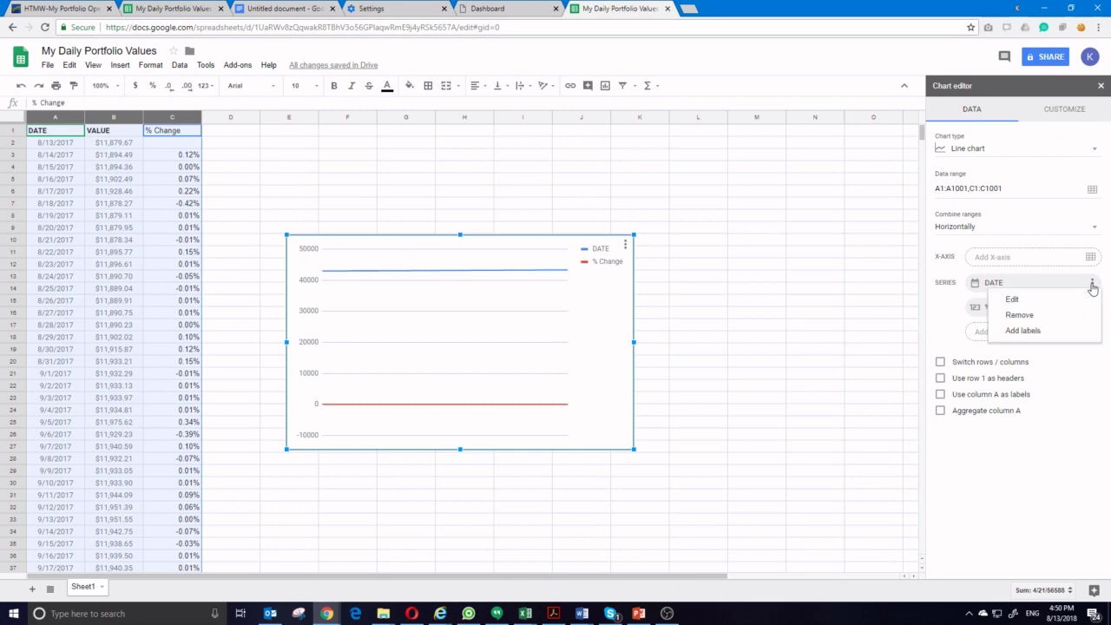
left_click(1031, 315)
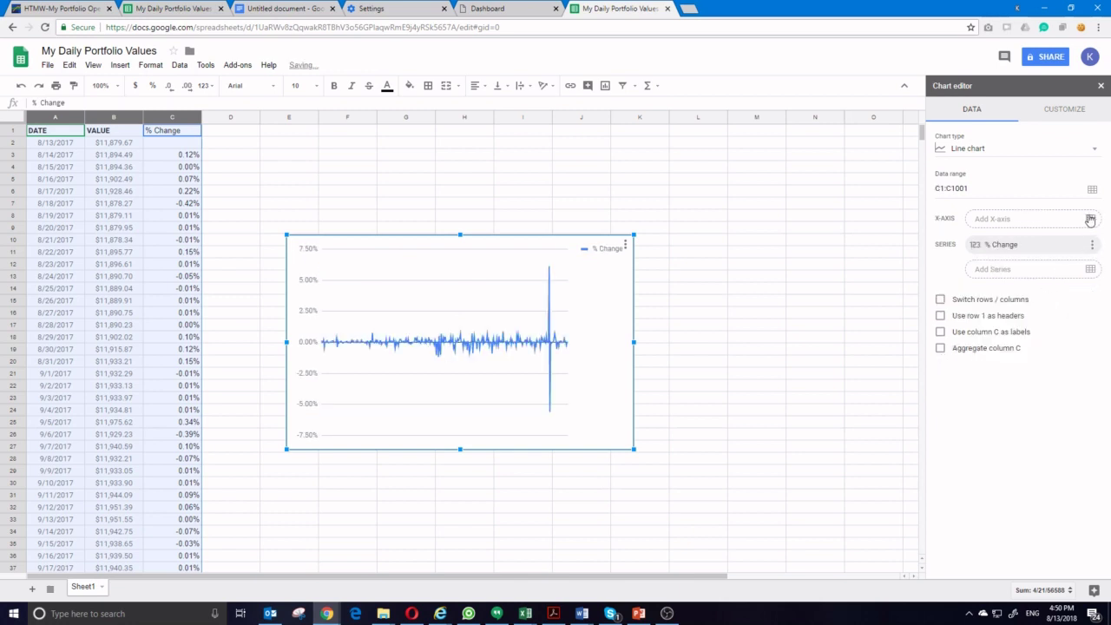
Set the chart's X-axis to the DATE data in column A of Sheet1.
left_click(1091, 219)
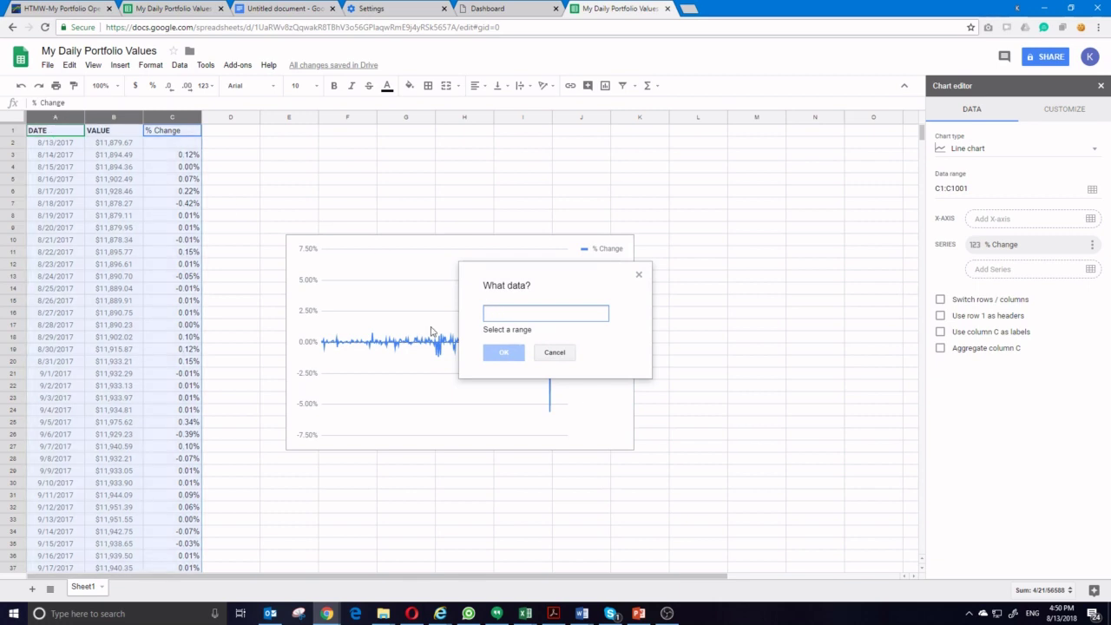
left_click(77, 117)
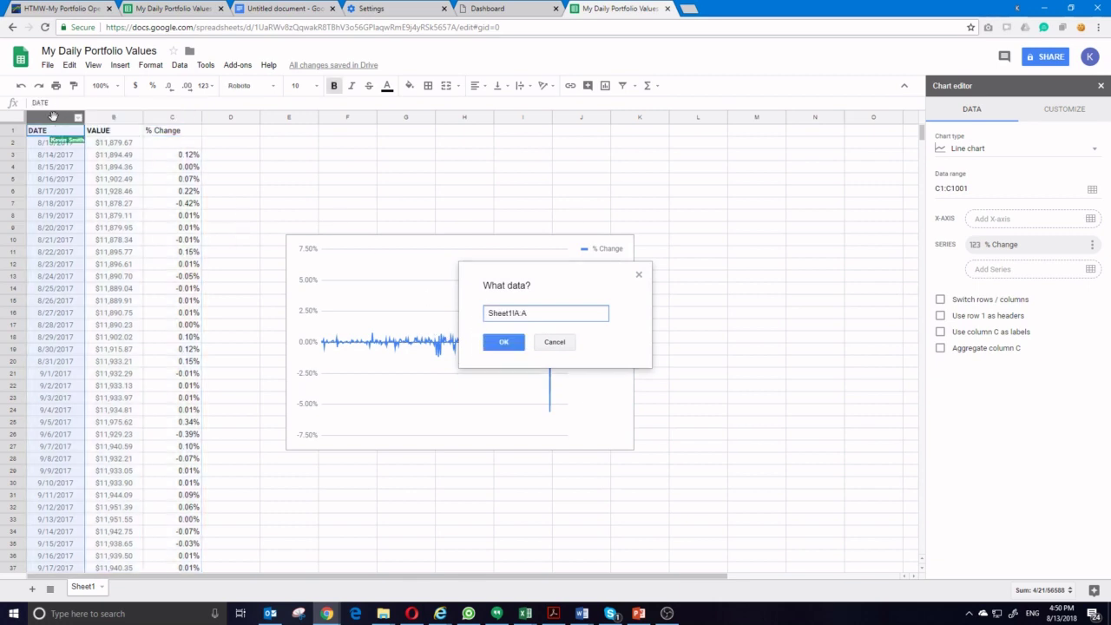
left_click(512, 349)
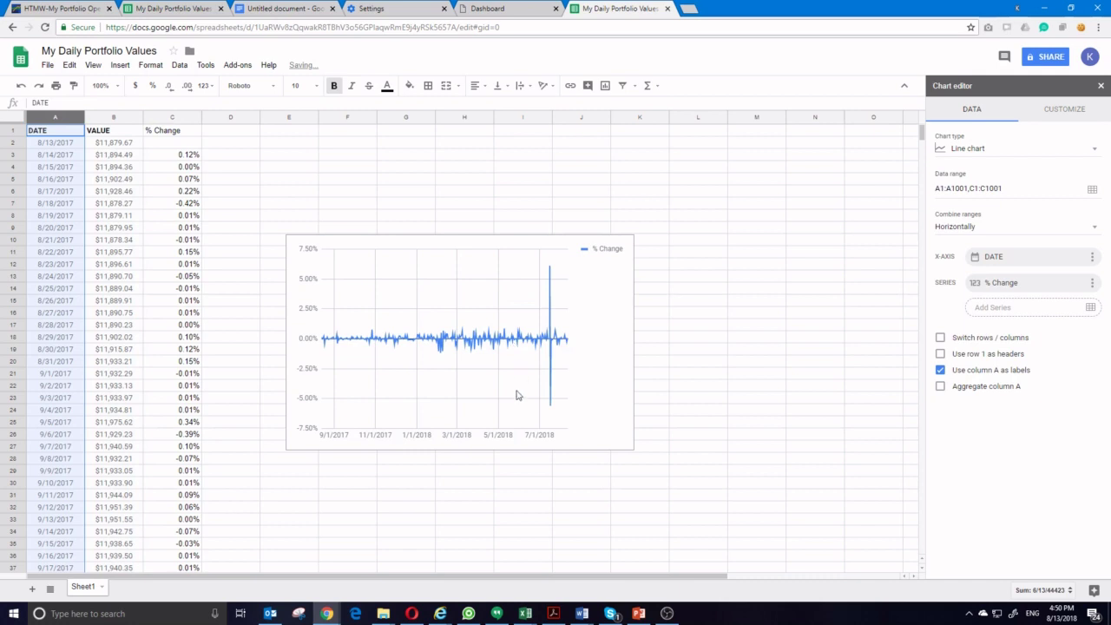
Enlarge the % Change chart to span about columns D to O and rows 3 to 27.
left_click(615, 352)
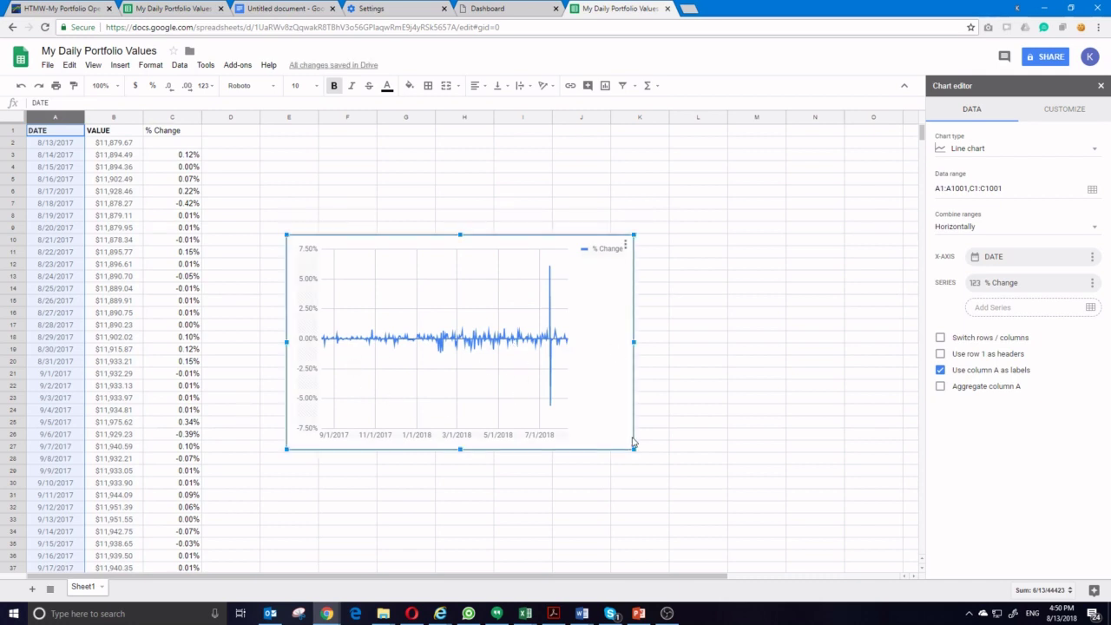
left_click_drag(634, 344, 876, 344)
left_click_drag(284, 342, 225, 342)
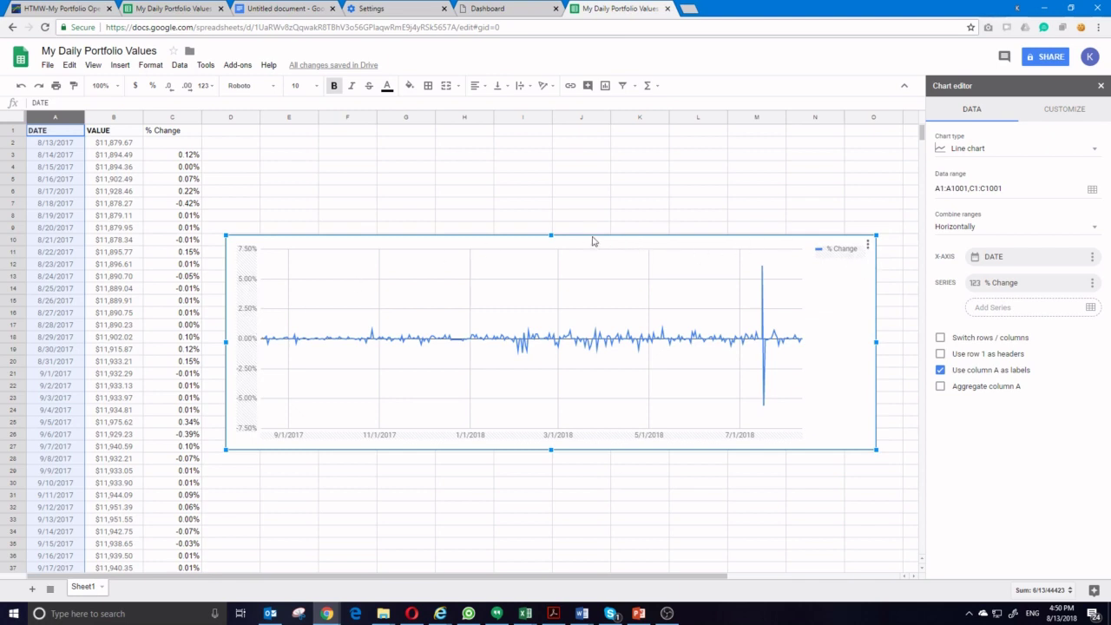
left_click_drag(551, 233, 551, 155)
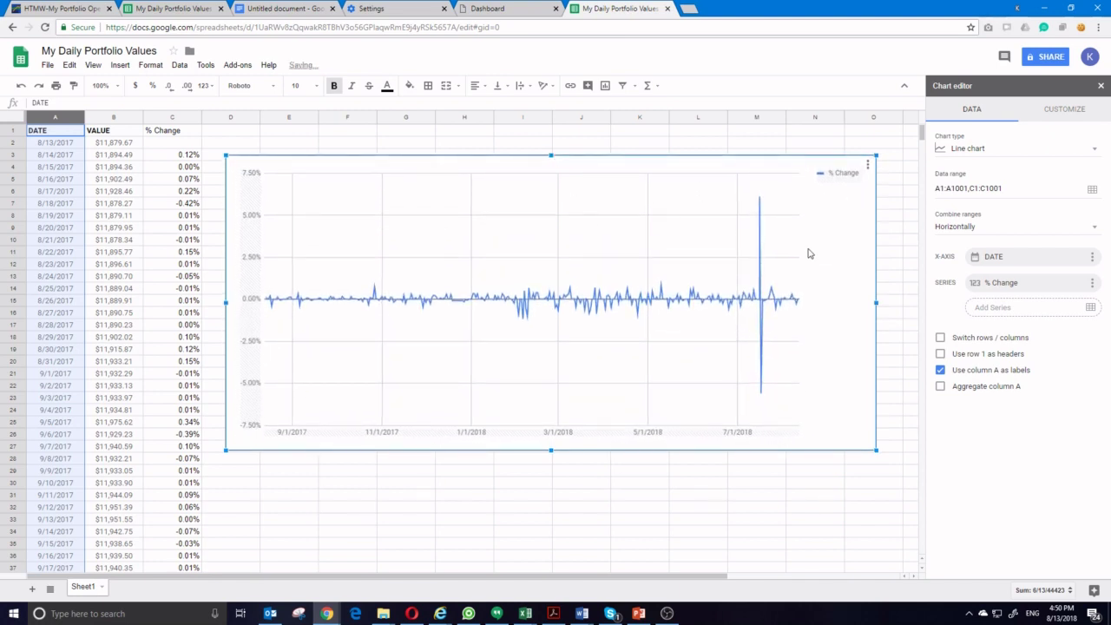